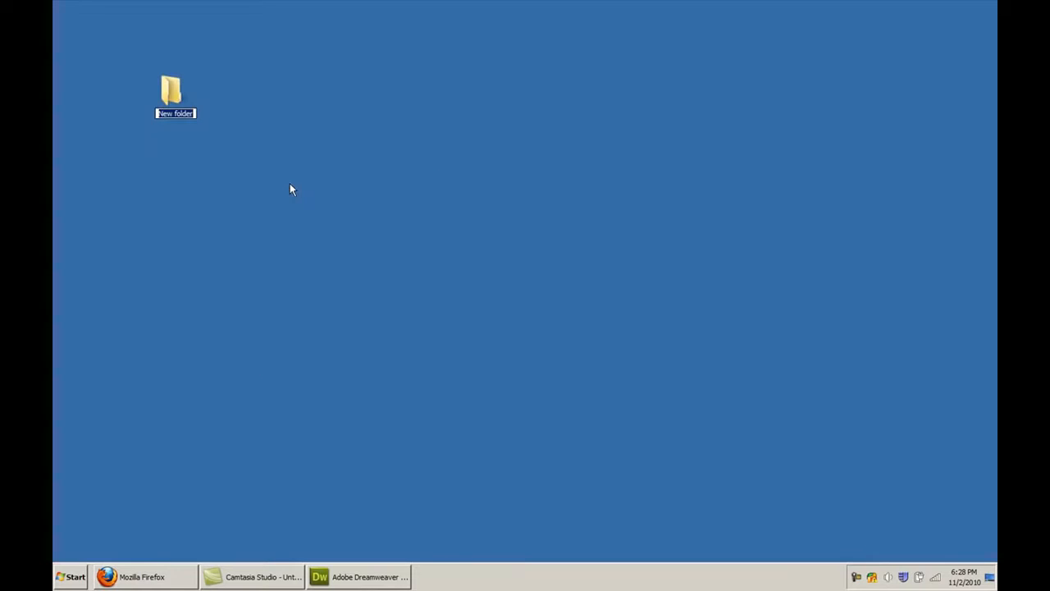
Name the new desktop folder Site, and start a new Dreamweaver site setup with the site name Site.
text(Site)
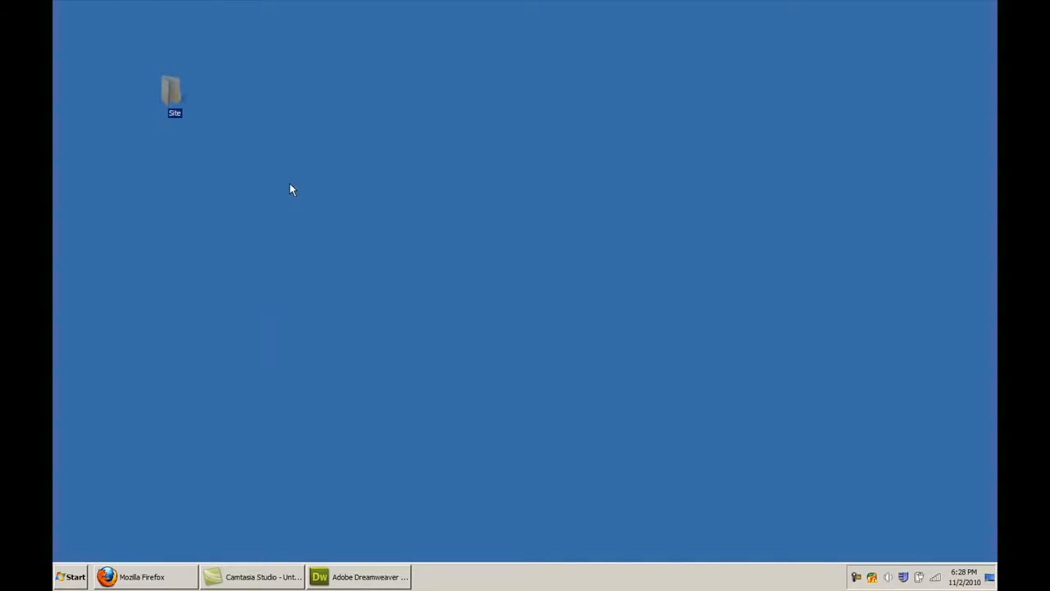
click(361, 579)
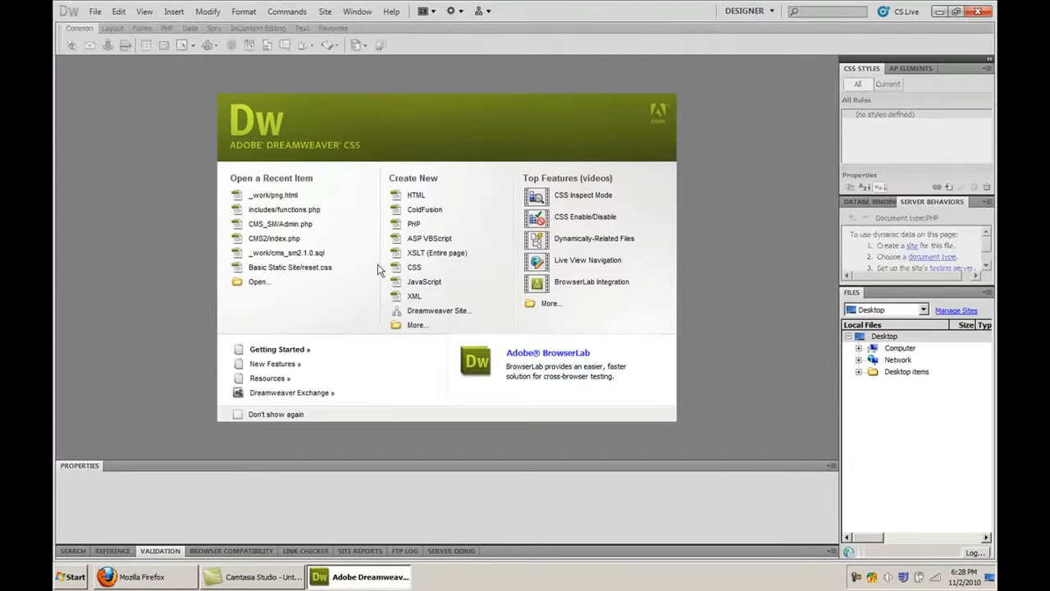
click(325, 11)
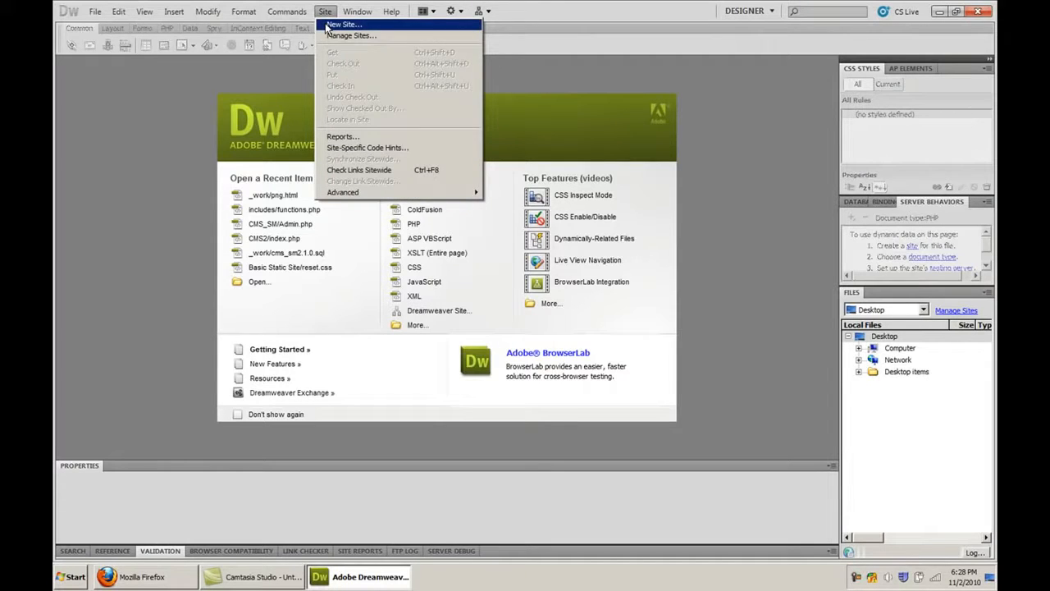
click(343, 25)
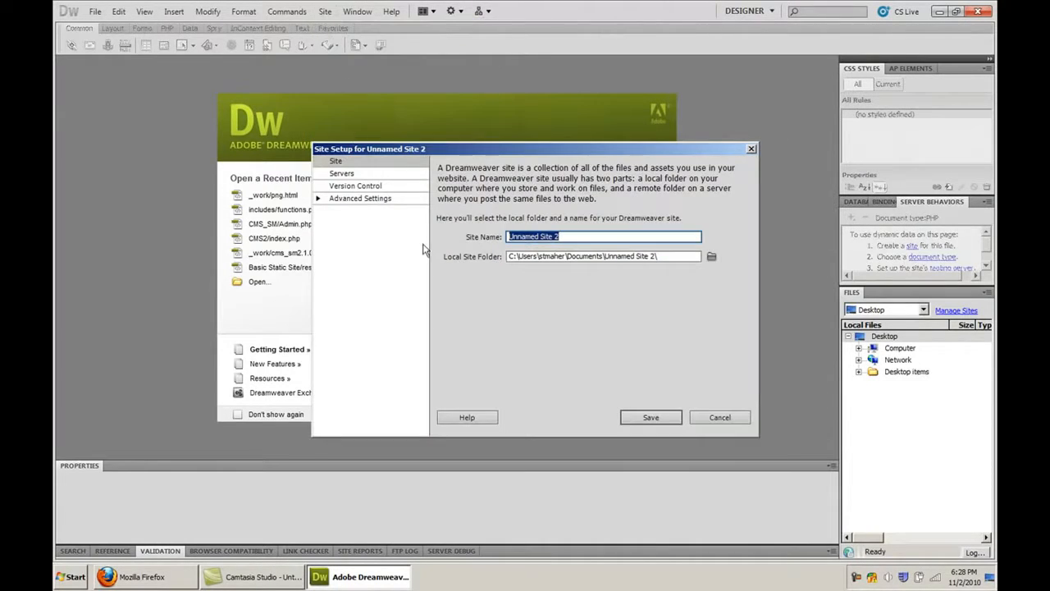
text(Site)
key(Tab)
Choose the desktop's Site folder as the local site folder and save the site setup.
click(712, 257)
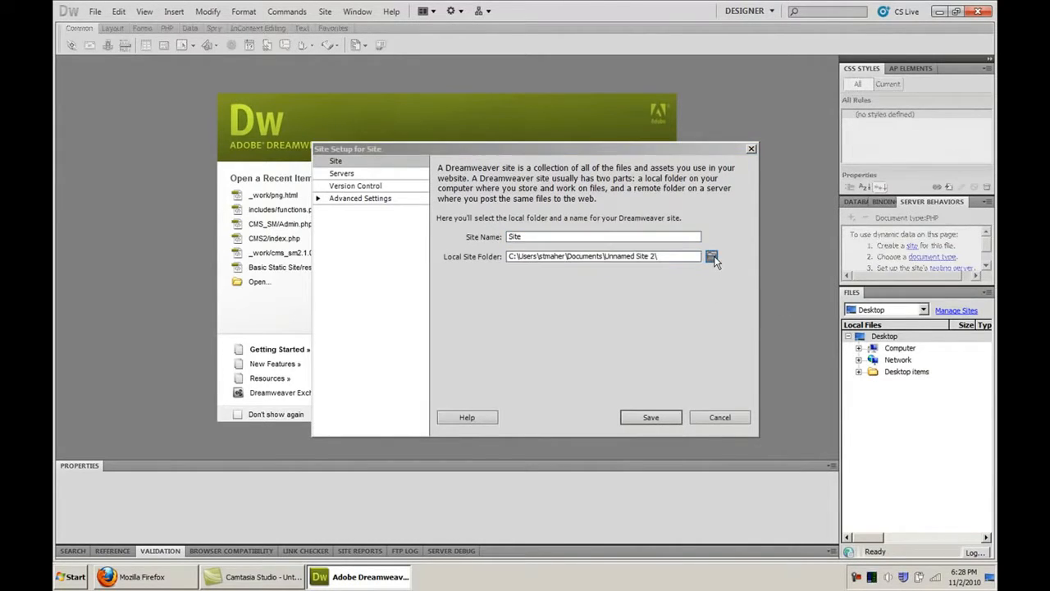
click(386, 245)
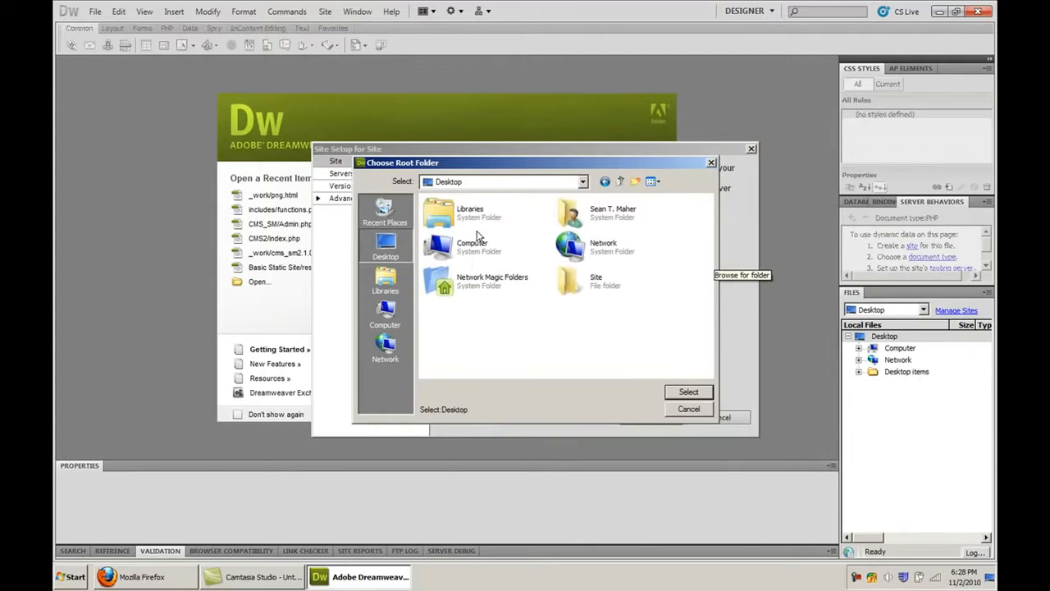
double_click(576, 281)
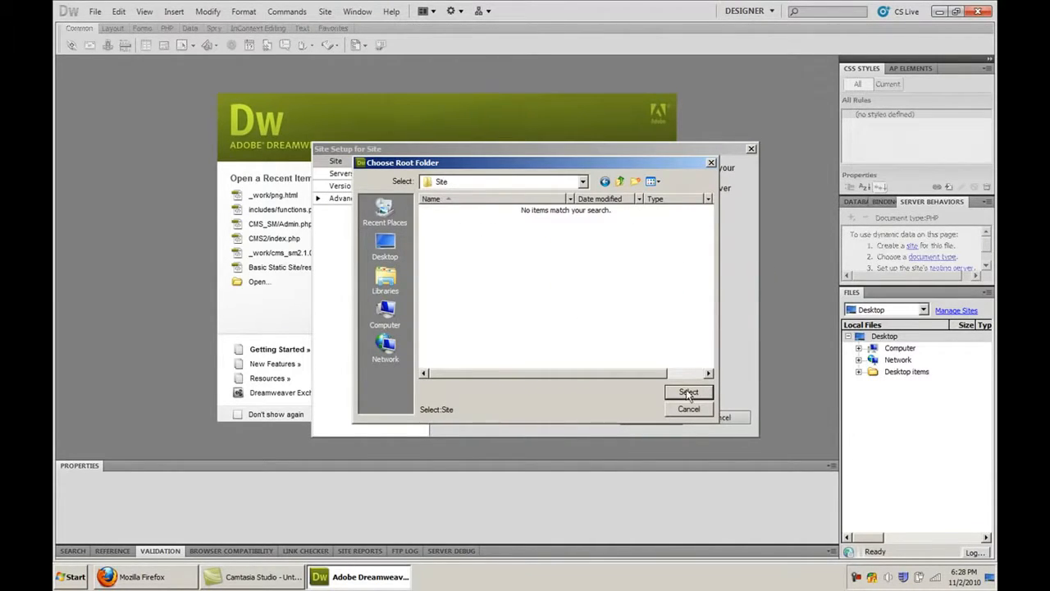
click(687, 392)
click(648, 418)
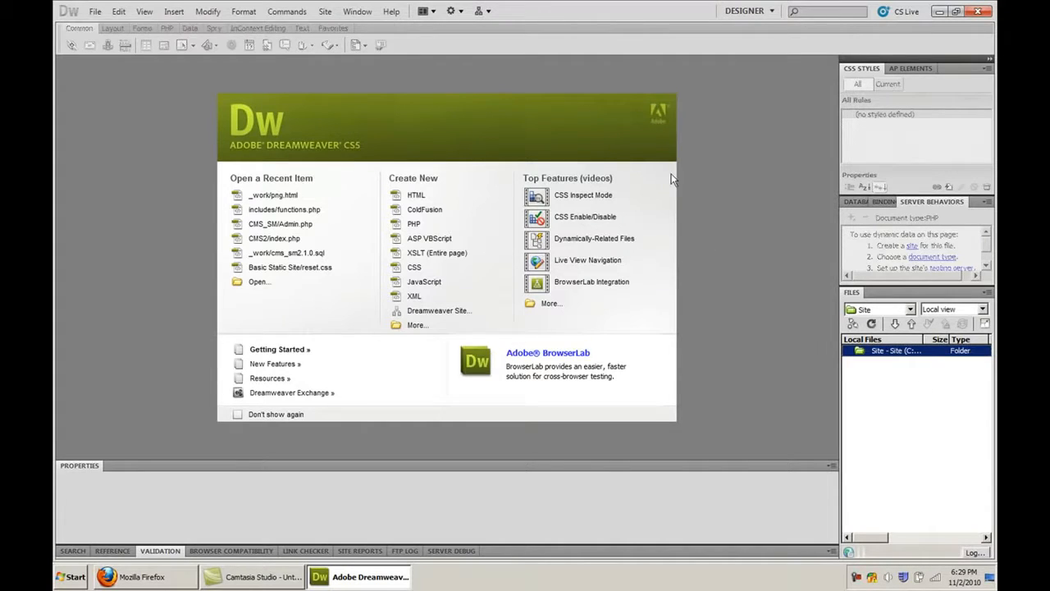
Create a blank HTML template with no preset layout and check its source code before returning to the design view.
click(95, 12)
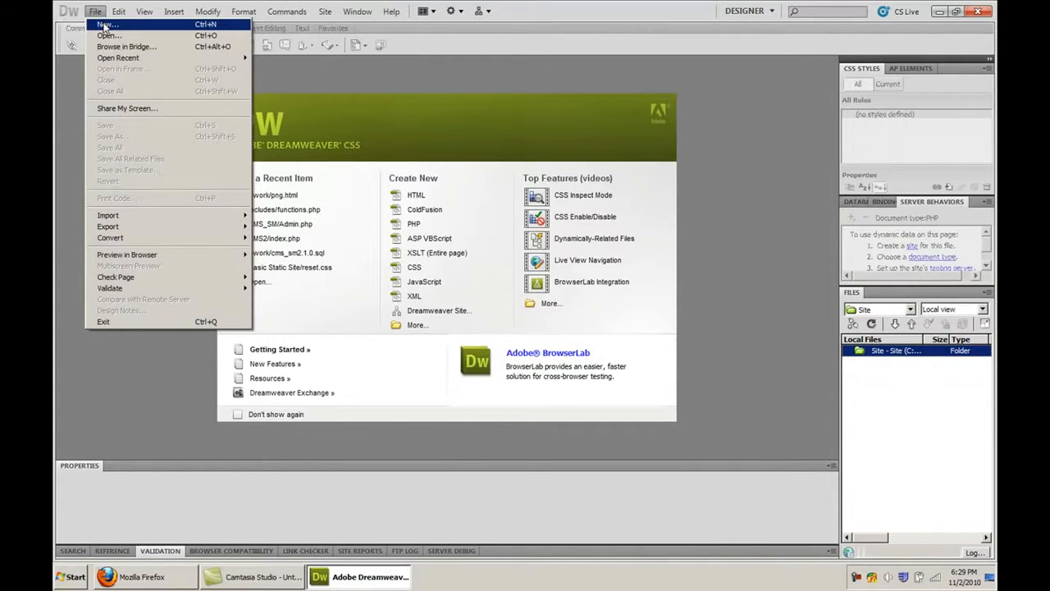
click(106, 27)
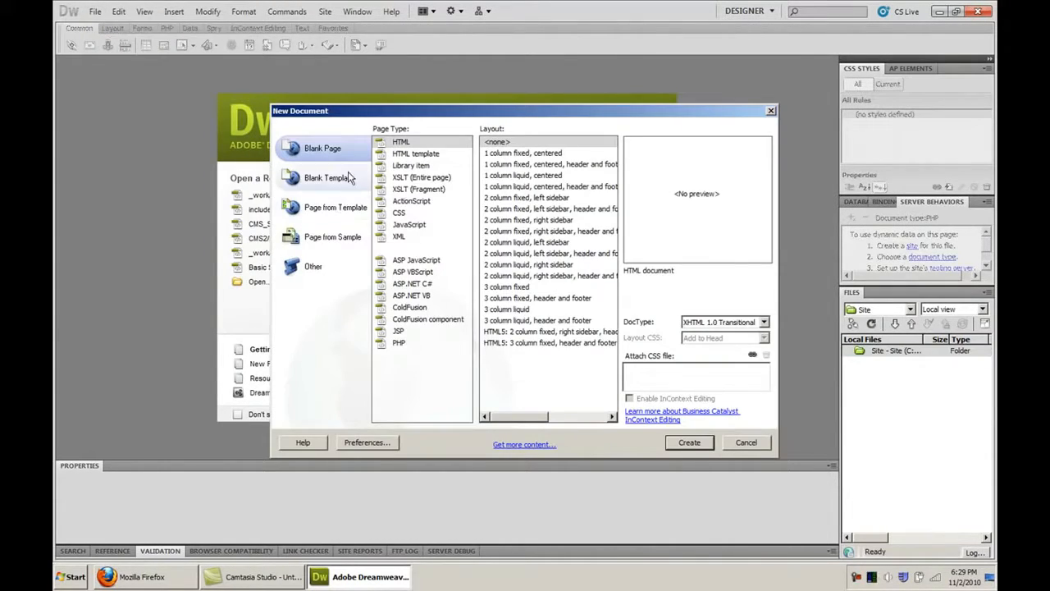
click(343, 182)
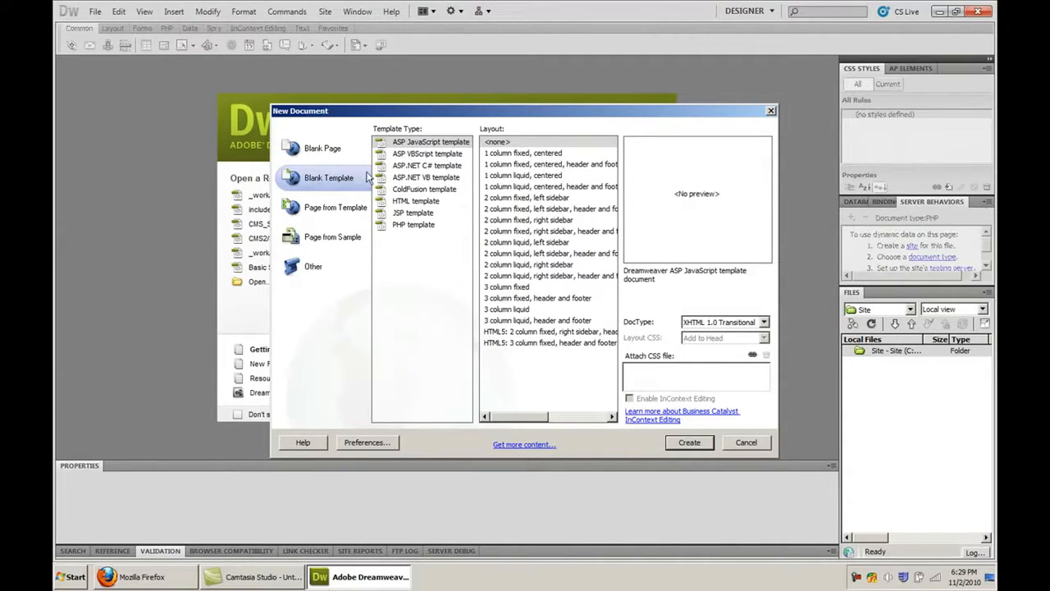
click(412, 202)
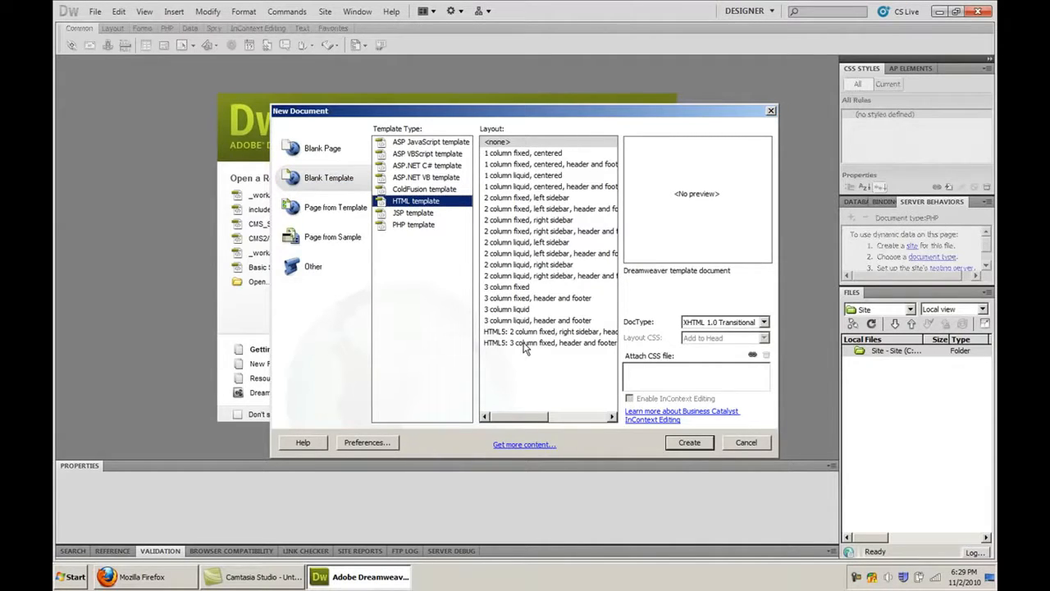
click(692, 447)
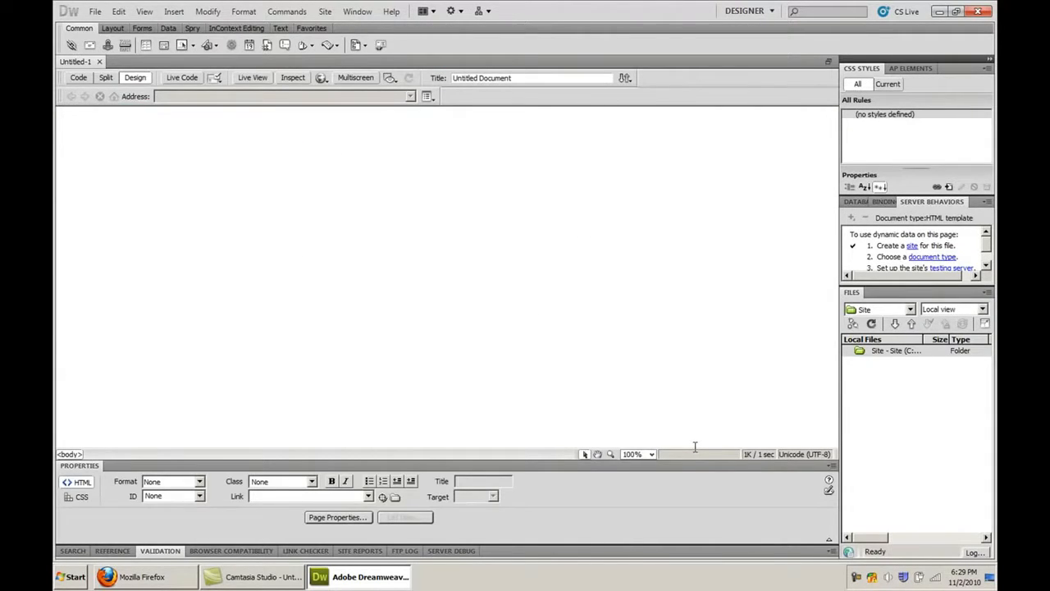
click(78, 77)
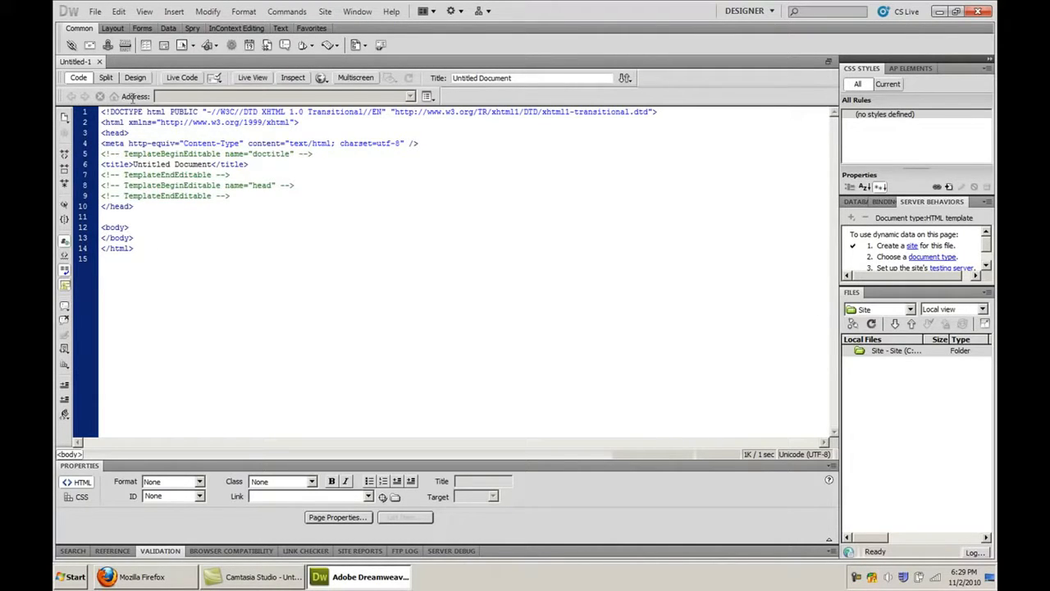
click(135, 78)
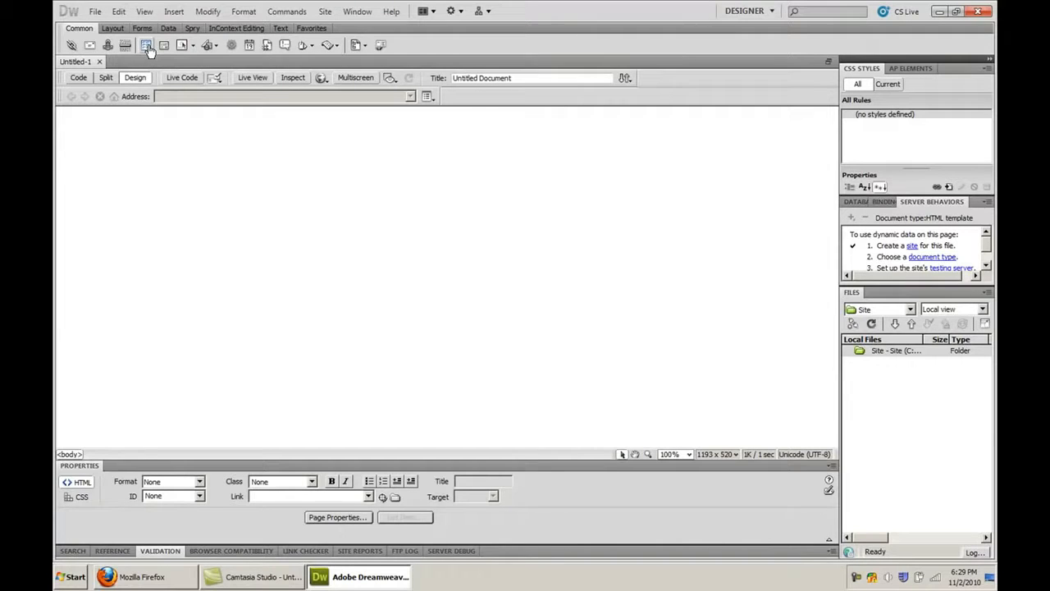
Insert a center-aligned table with 3 rows and 2 columns, 960 pixels wide, with border, cell padding and cell spacing of 0.
click(146, 46)
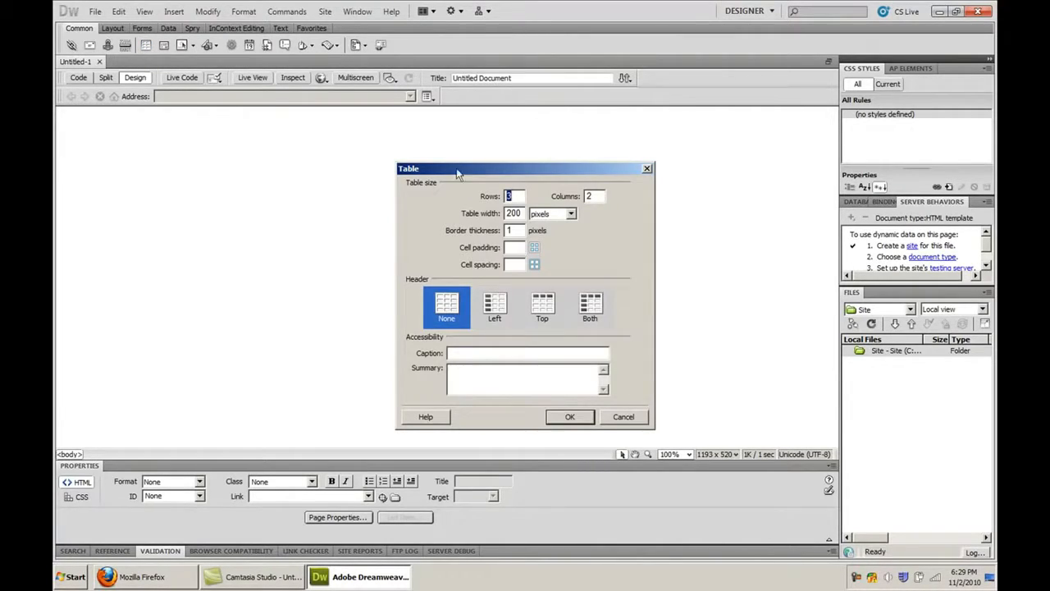
click(523, 213)
drag(523, 214, 495, 217)
text(960)
key(Tab)
key(Tab)
text(00)
key(Tab)
text(0)
click(570, 417)
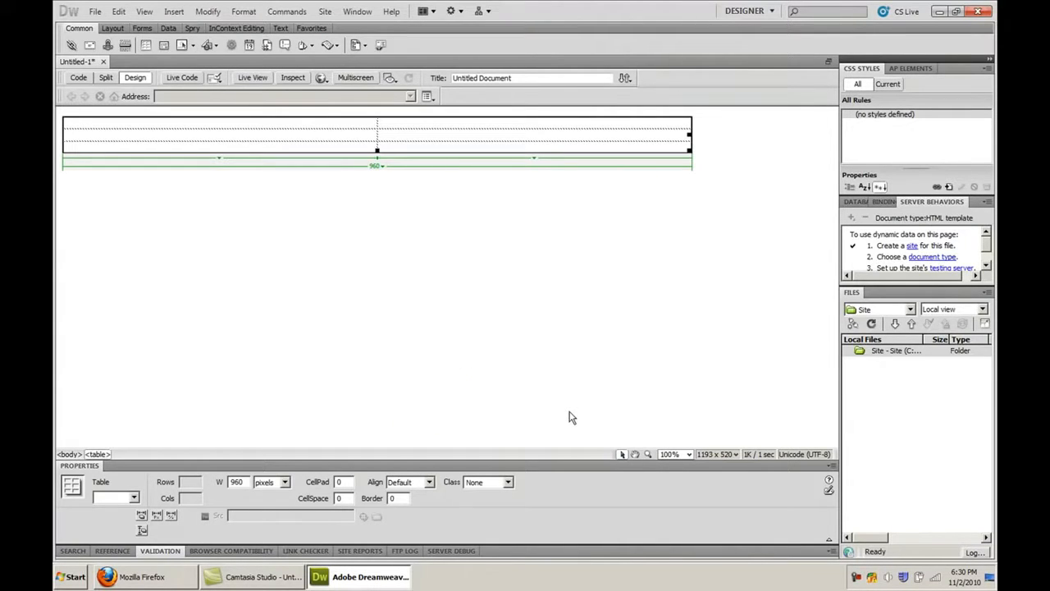
click(423, 482)
click(402, 510)
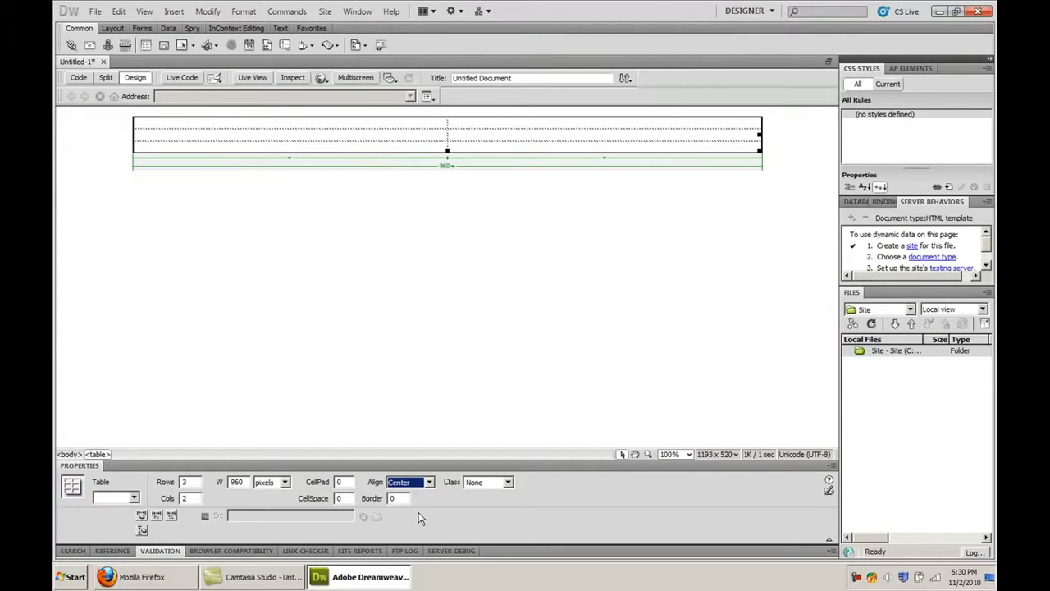
Merge the two cells in both the first and last table rows, and narrow the middle row's first column to 200 pixels.
click(421, 126)
drag(424, 124, 480, 123)
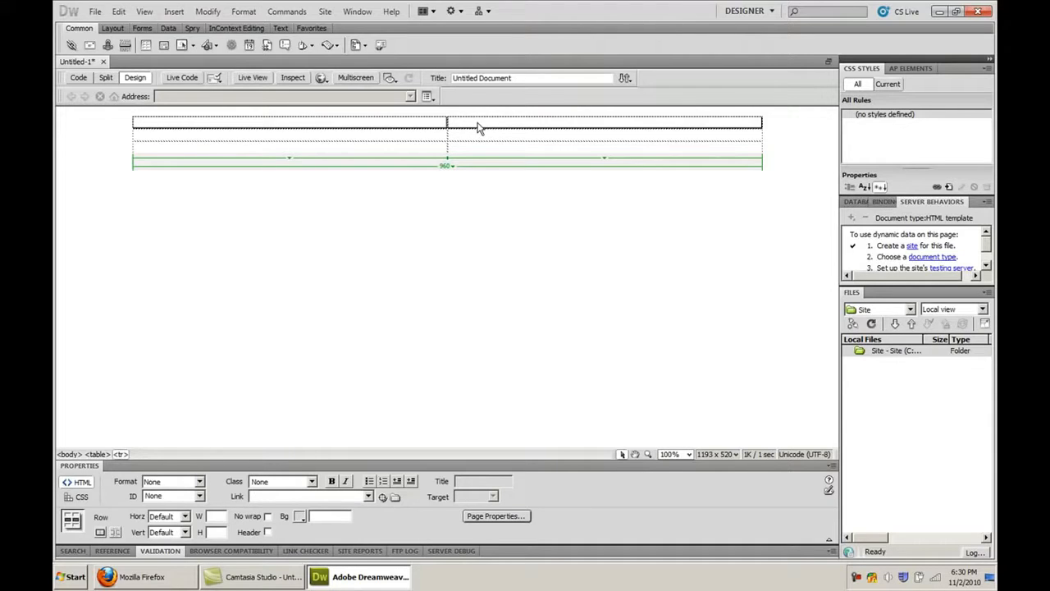
click(100, 532)
drag(401, 146, 485, 149)
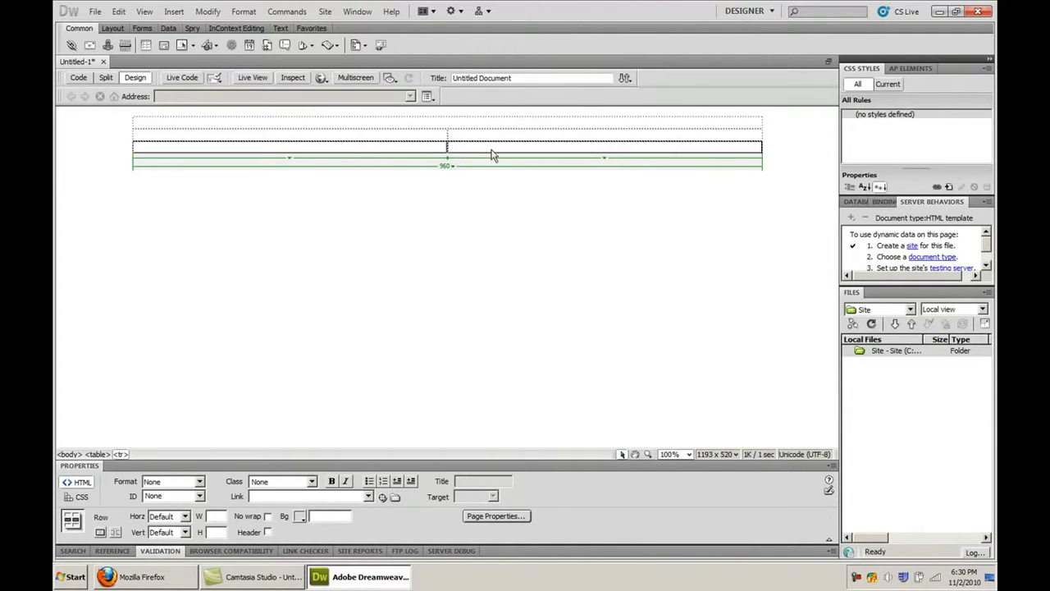
click(101, 531)
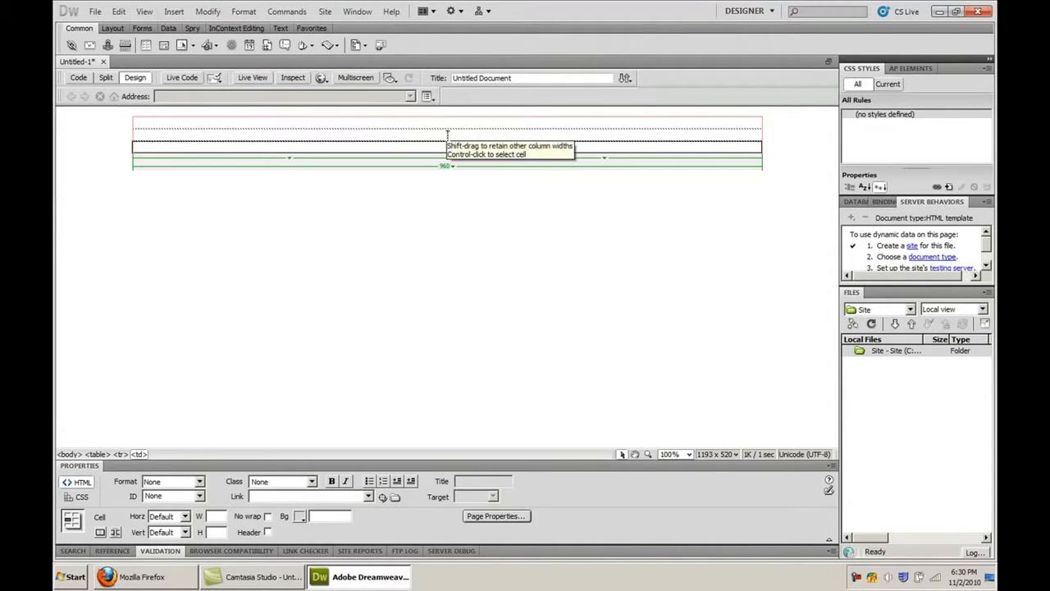
drag(447, 134, 263, 136)
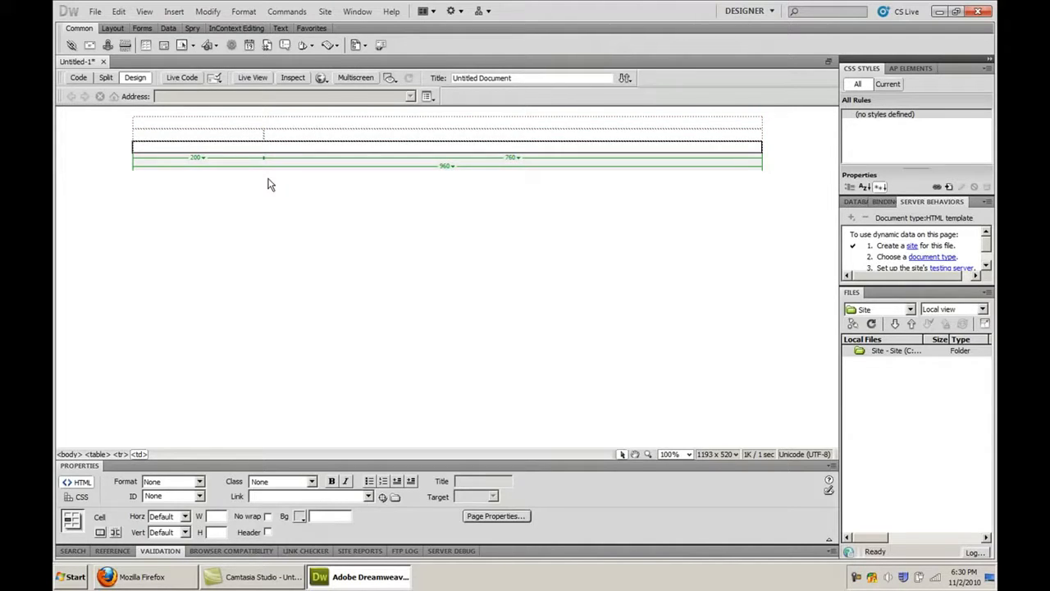
Label the table cells Header, Navigation, Content and Footer, in order from the first row to the last.
click(274, 123)
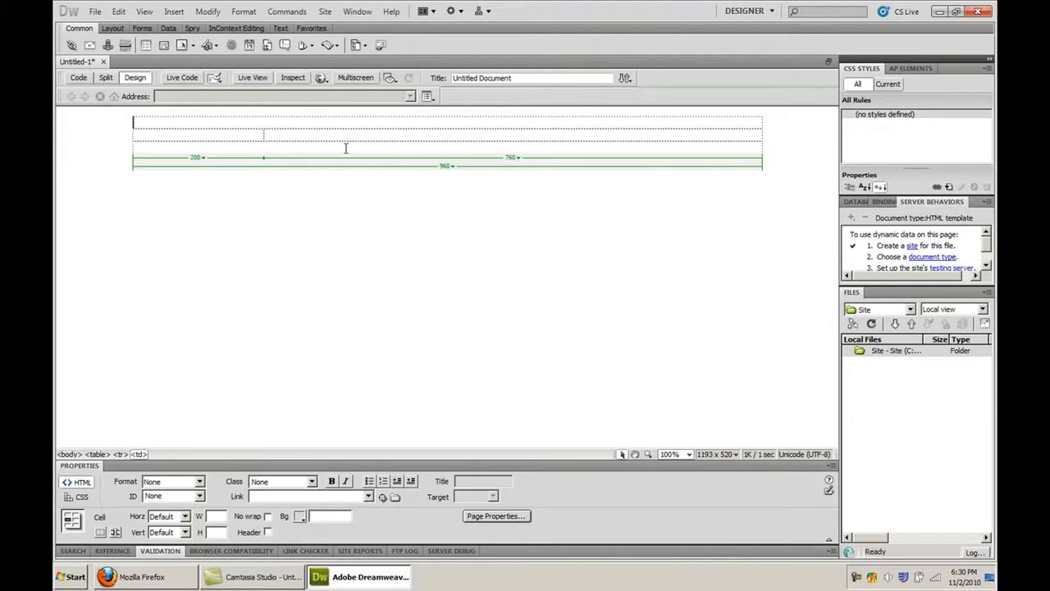
text(Header)
key(Tab)
text(Navigation)
key(Tab)
text(Content)
key(Tab)
text(Fo)
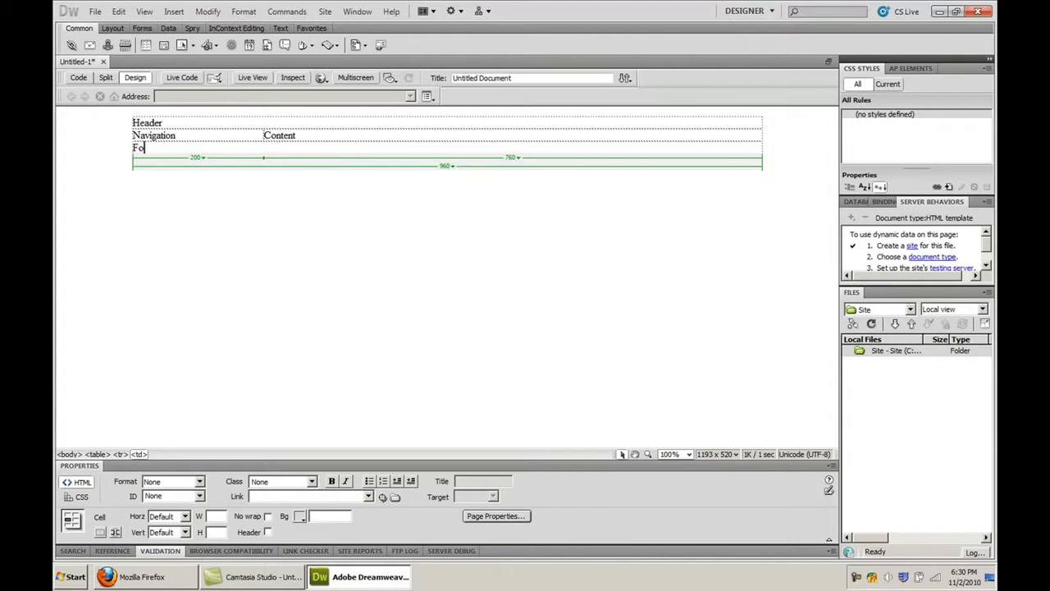
text(oter)
key(ctrl+s)
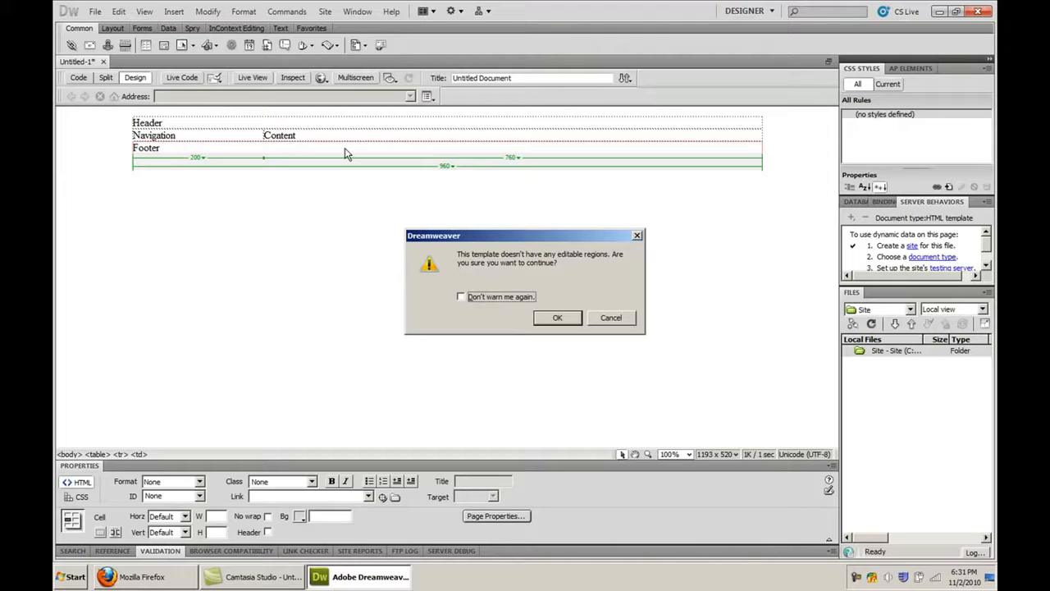
click(621, 319)
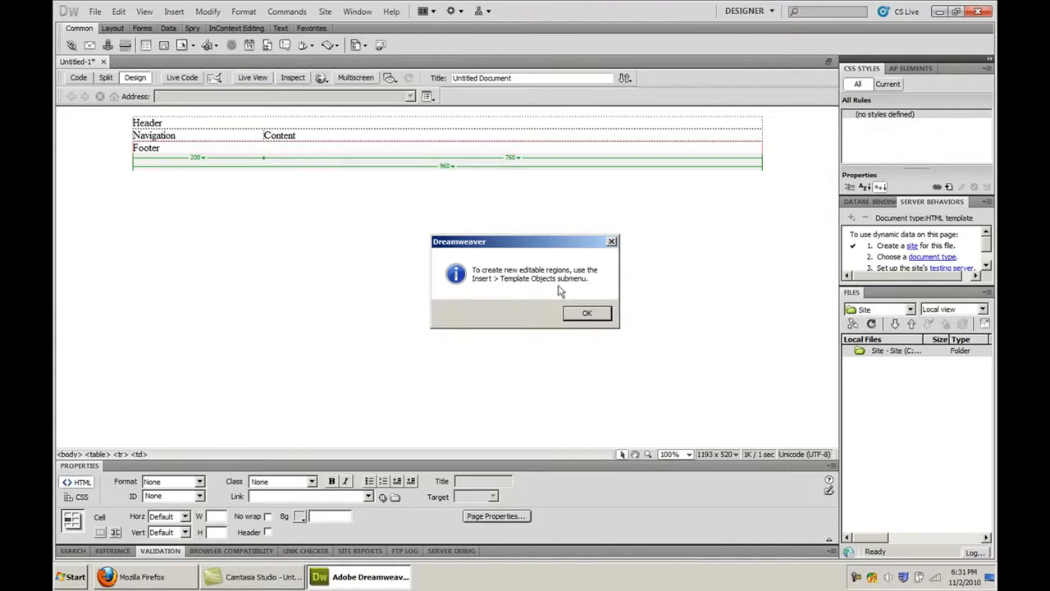
click(587, 314)
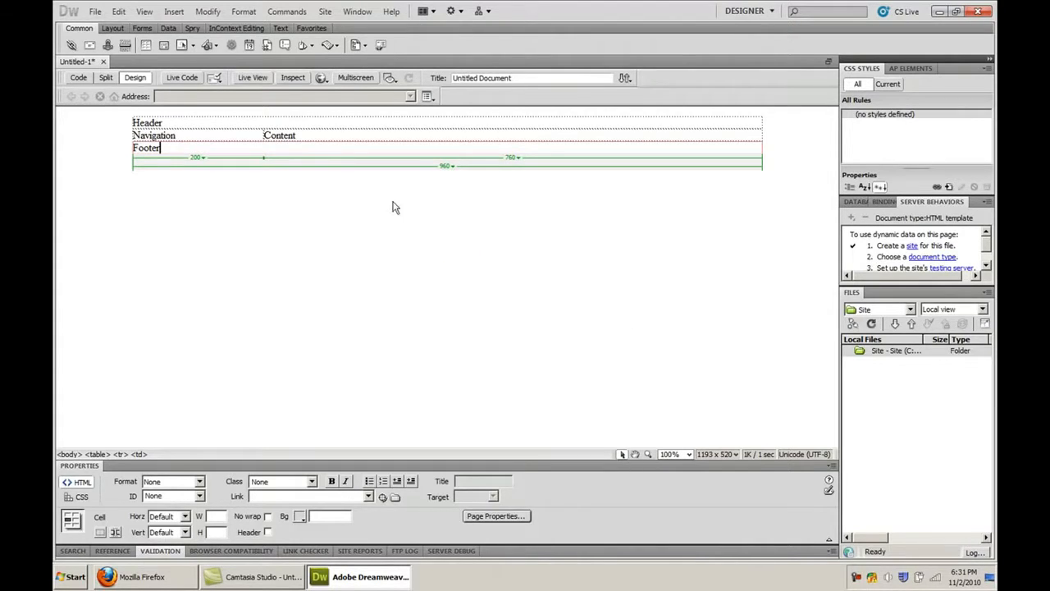
Turn the Content cell's text into an editable template region named Content.
double_click(293, 136)
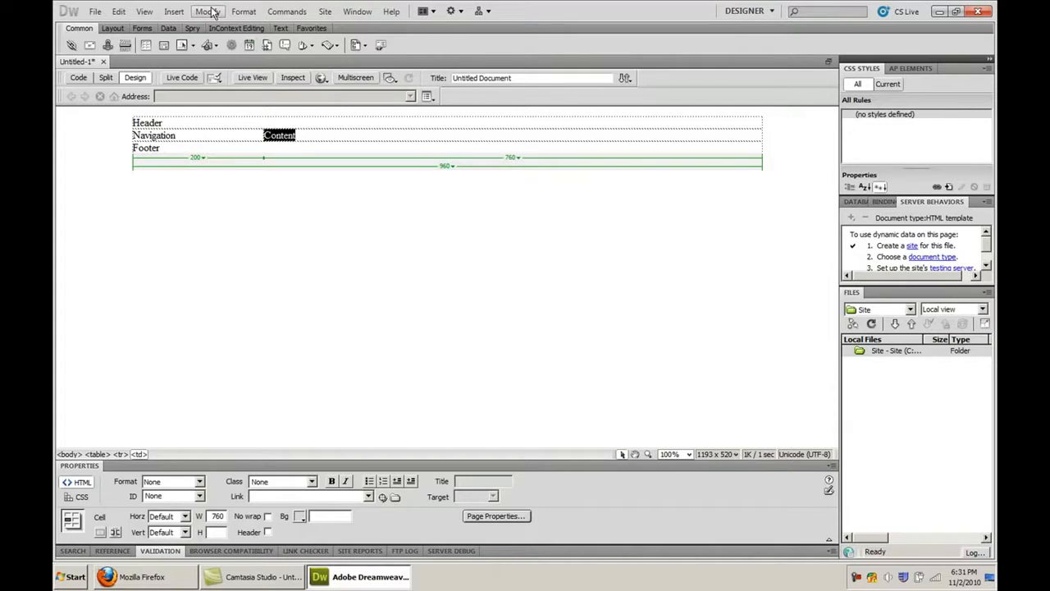
click(175, 12)
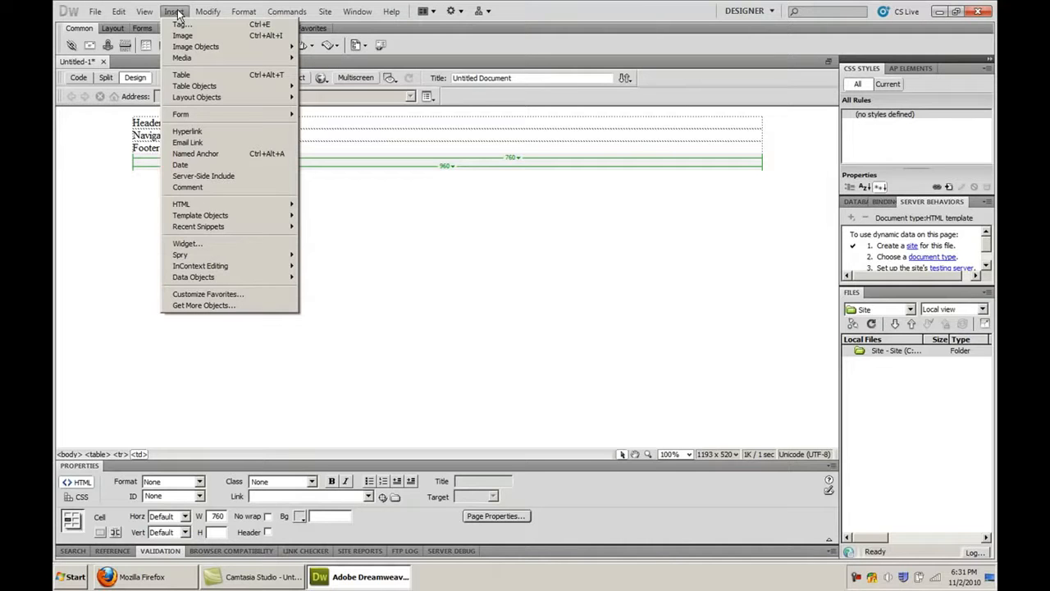
mouse_move(206, 219)
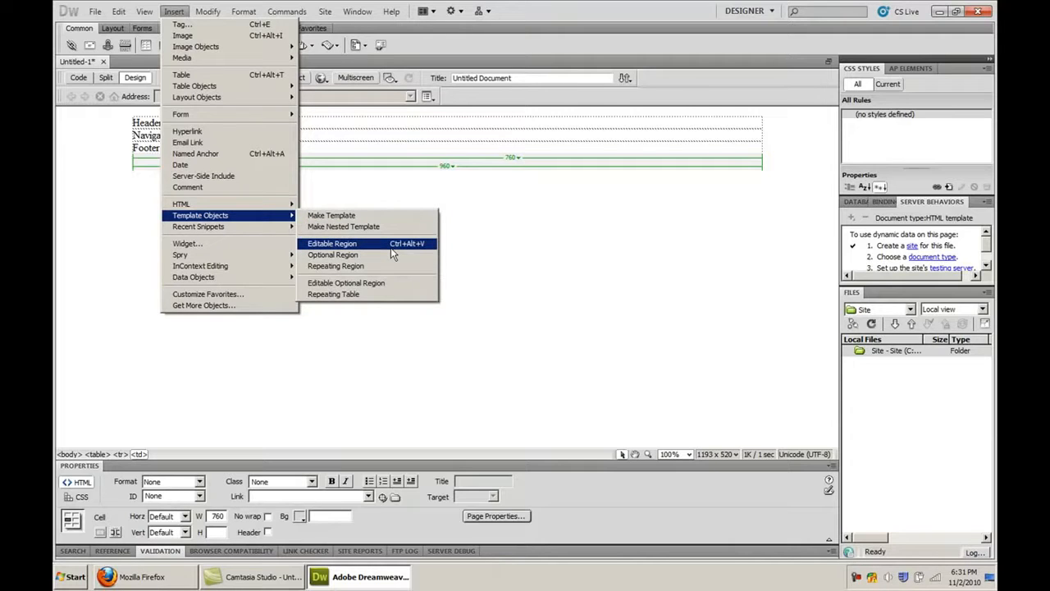
click(391, 246)
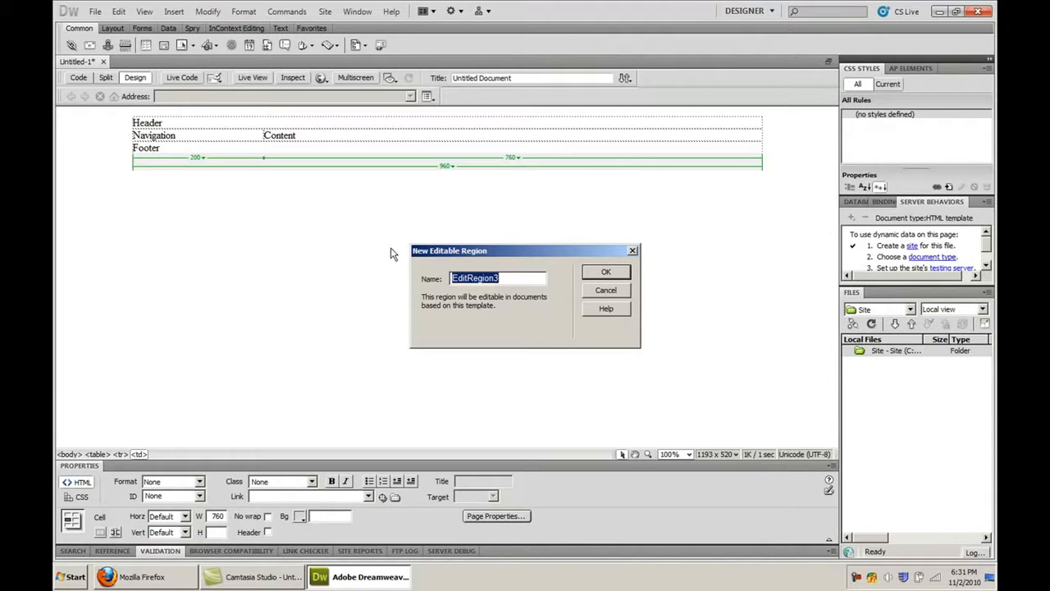
text(Content)
key(Return)
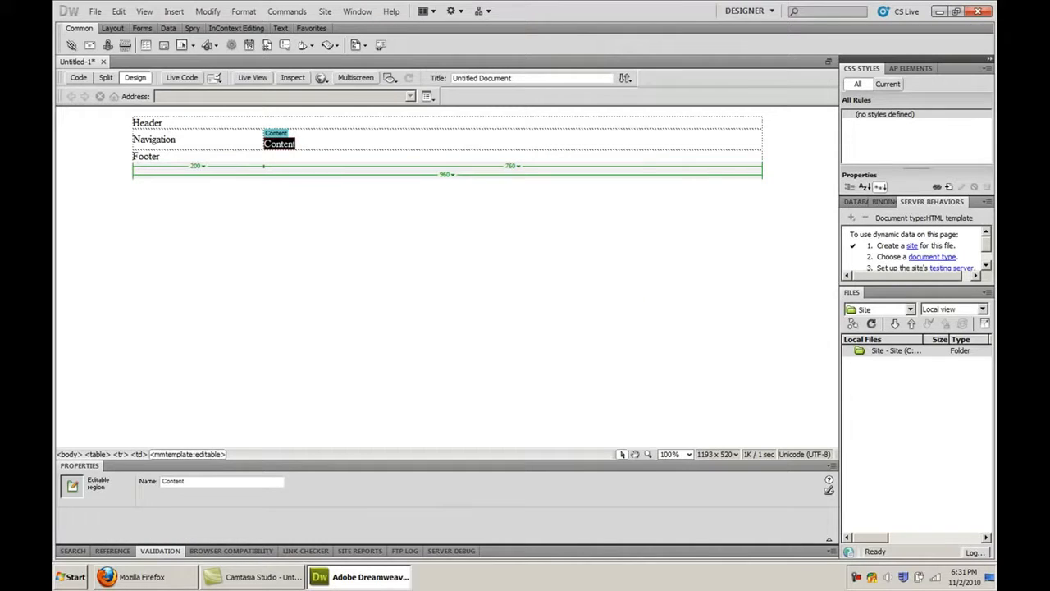
click(324, 146)
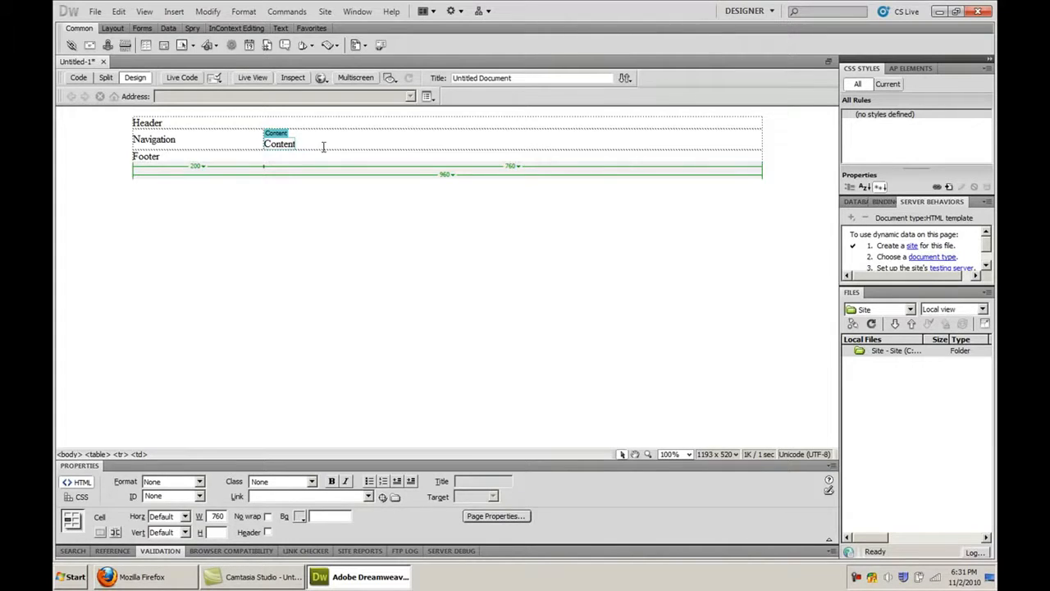
Save the document as a template named Template1 in the site Site.
key(ctrl+s)
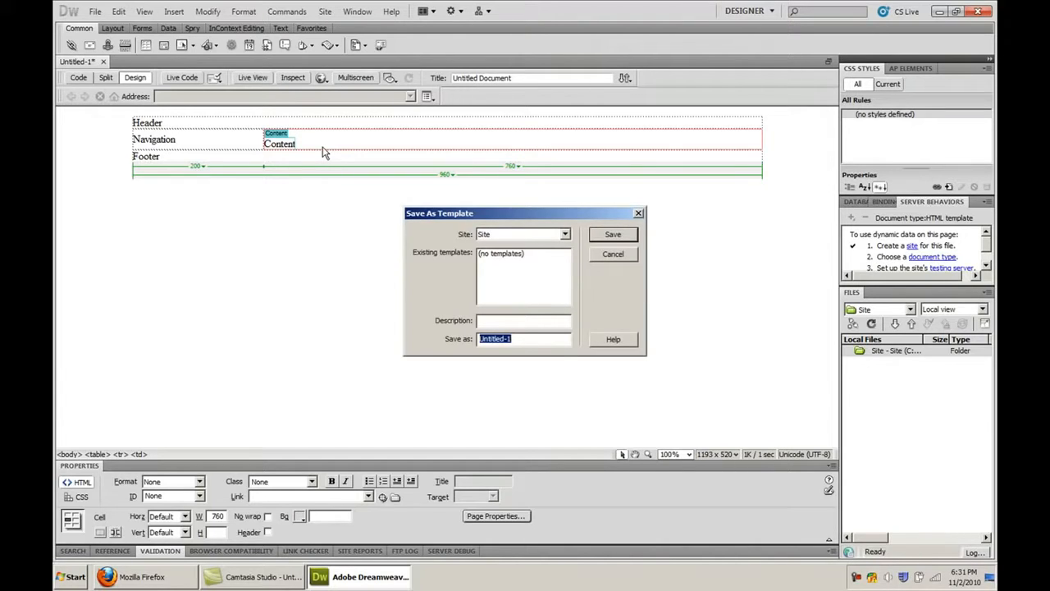
text(Template1)
drag(526, 341, 464, 339)
click(523, 343)
click(612, 235)
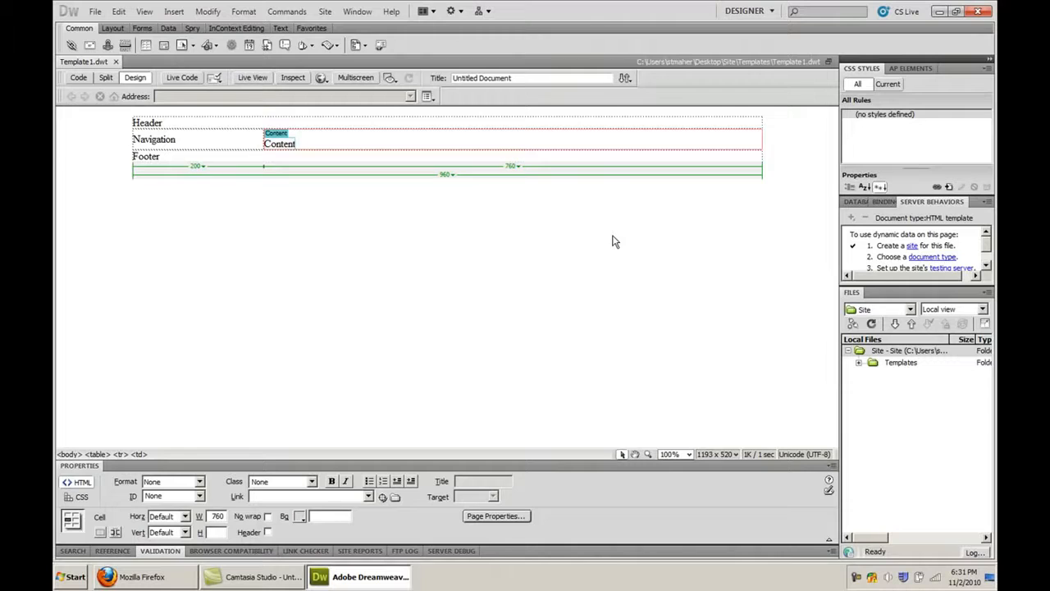
Locate Template1.dwt in the site's Templates folder and close the open template document.
click(858, 364)
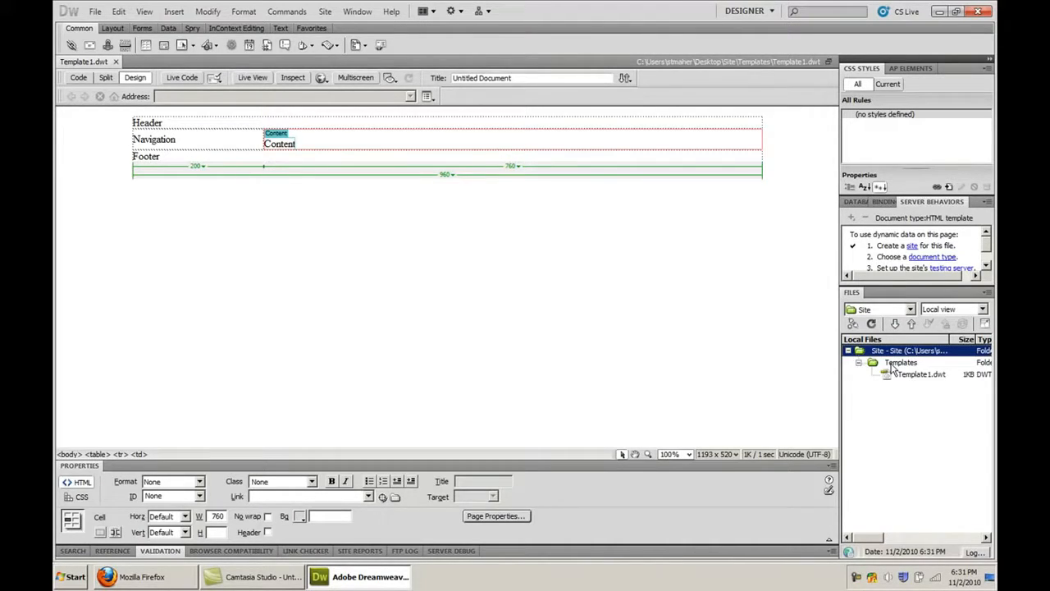
click(896, 364)
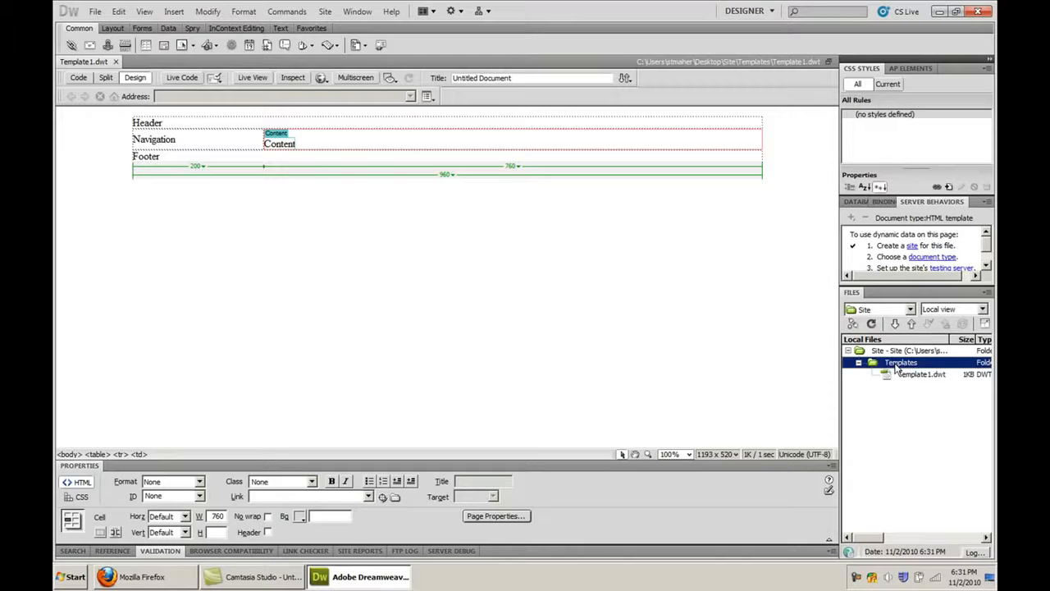
click(915, 379)
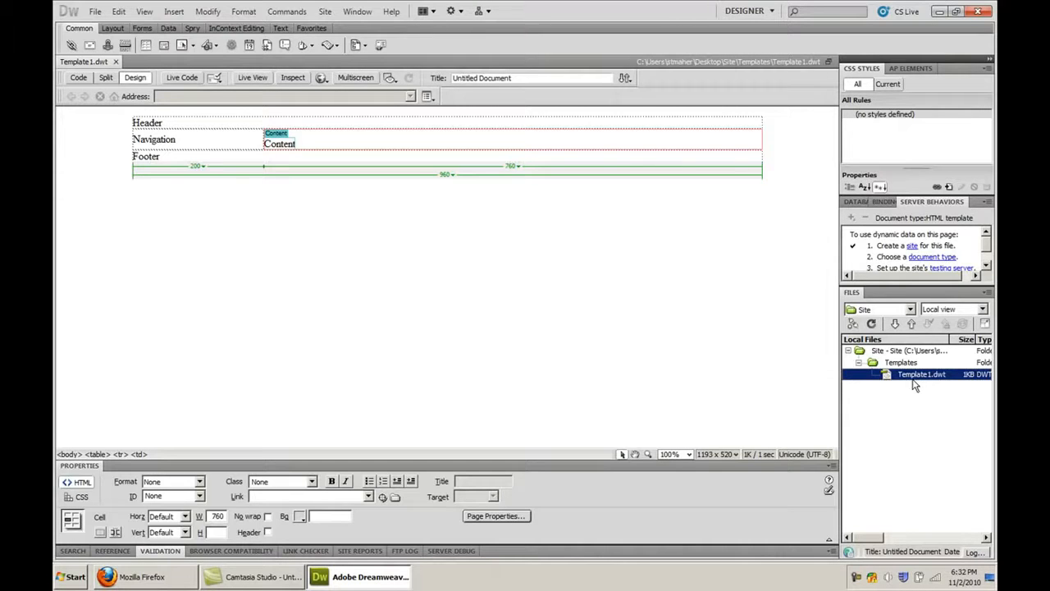
click(96, 13)
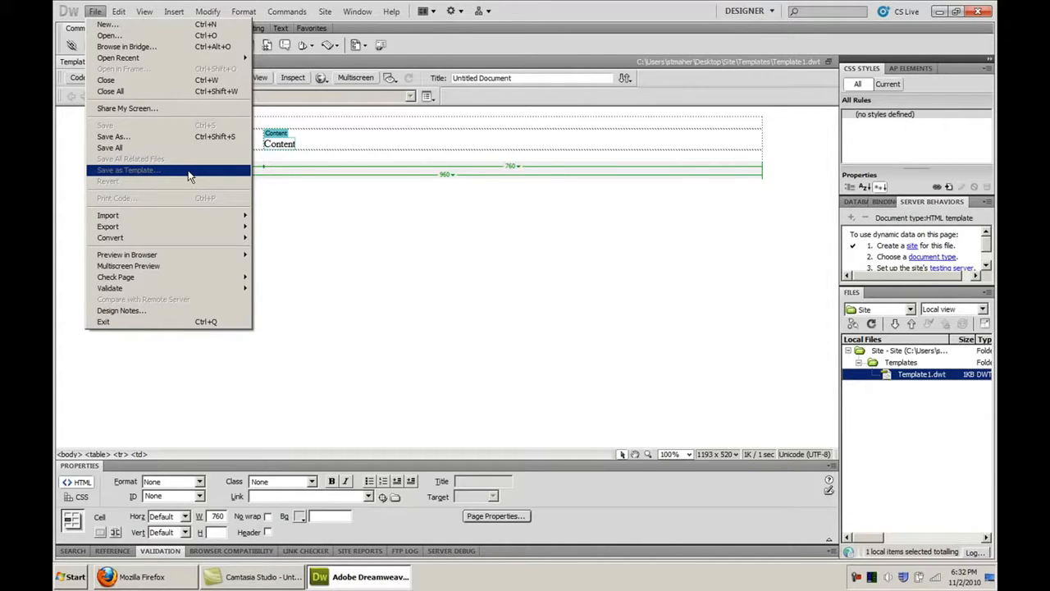
click(339, 207)
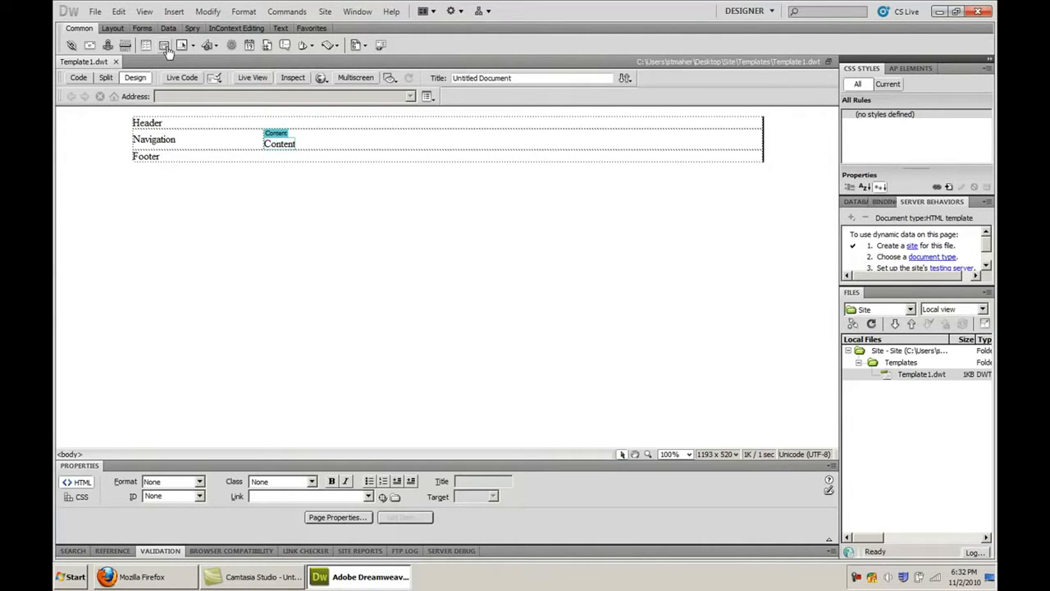
click(115, 61)
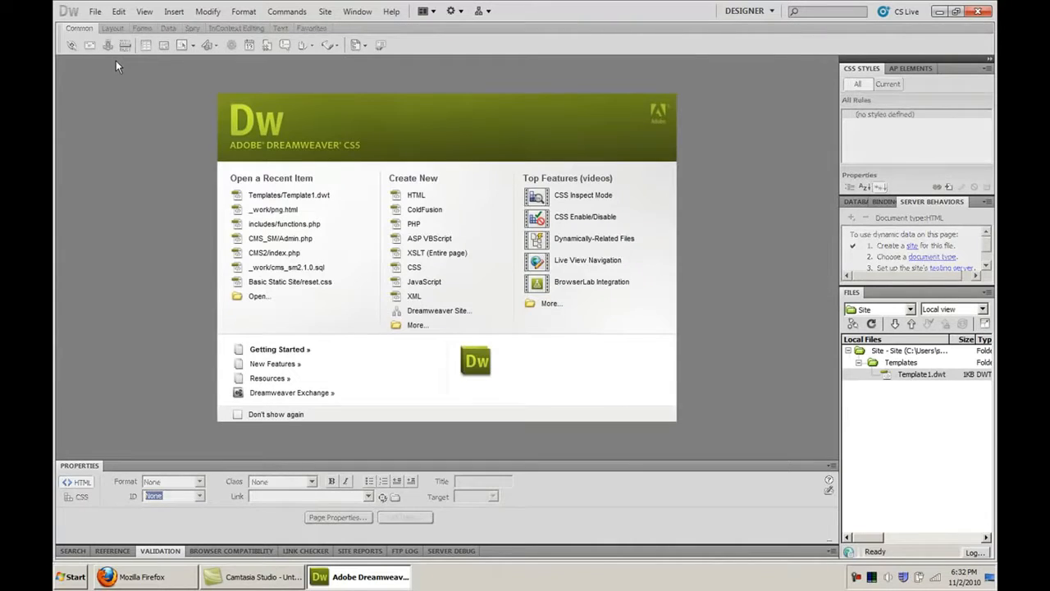
Create a new page based on Template1 from the site Site, with updating on template changes left enabled.
click(96, 11)
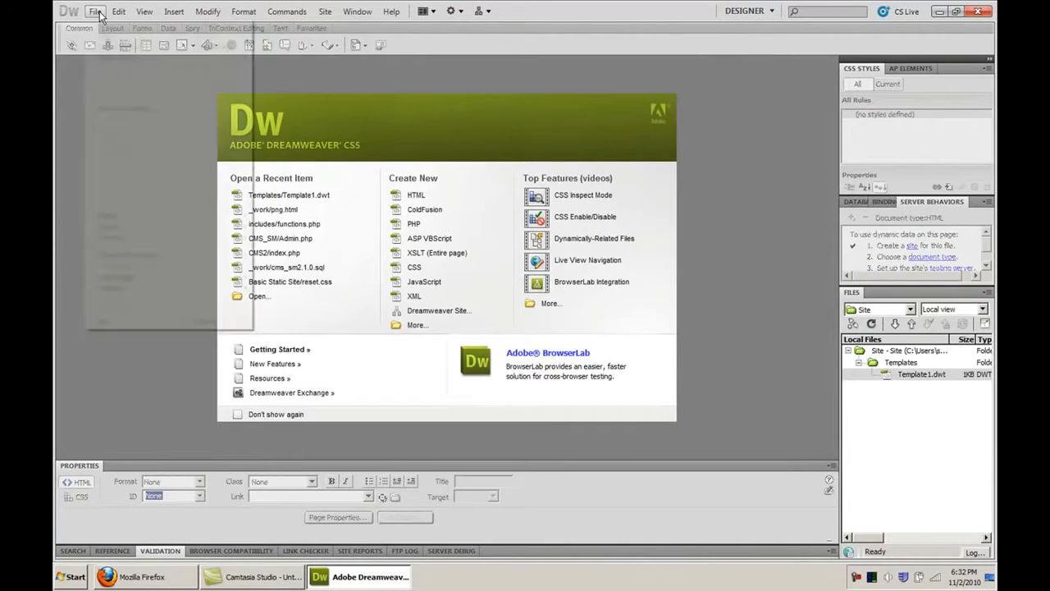
click(101, 25)
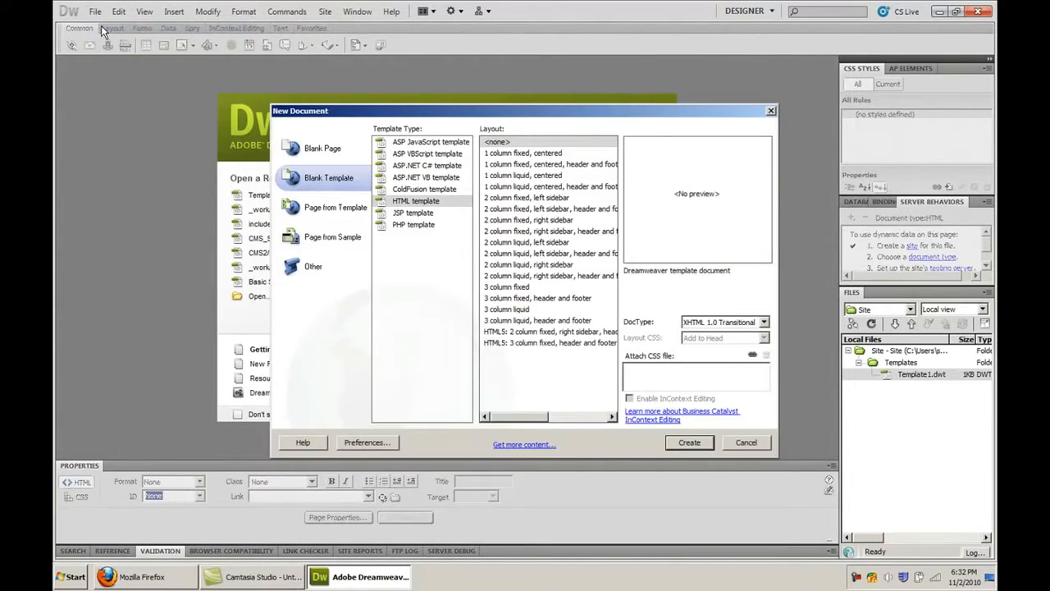
click(347, 215)
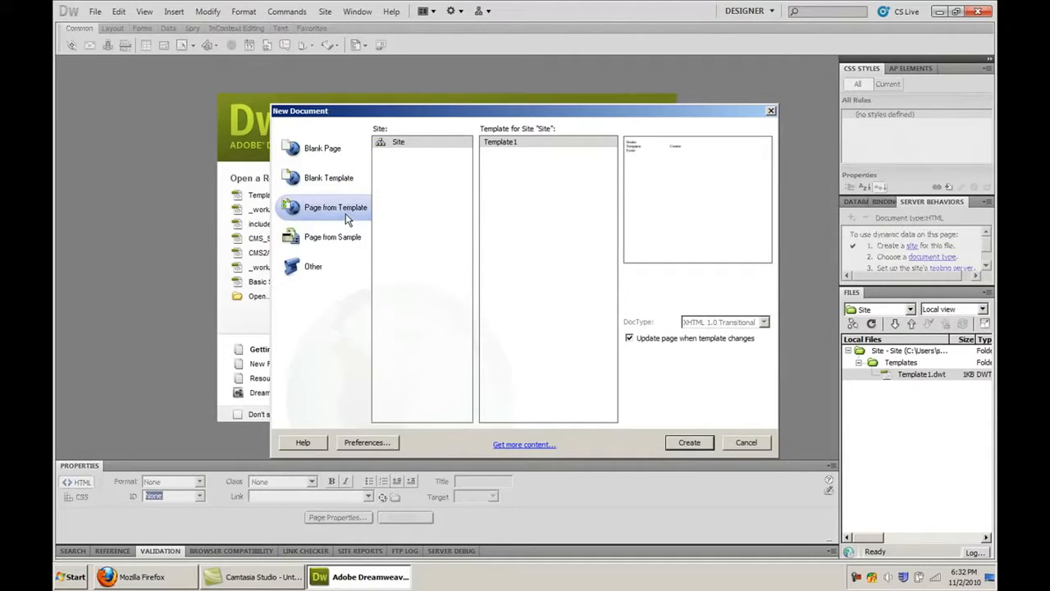
click(410, 146)
click(541, 148)
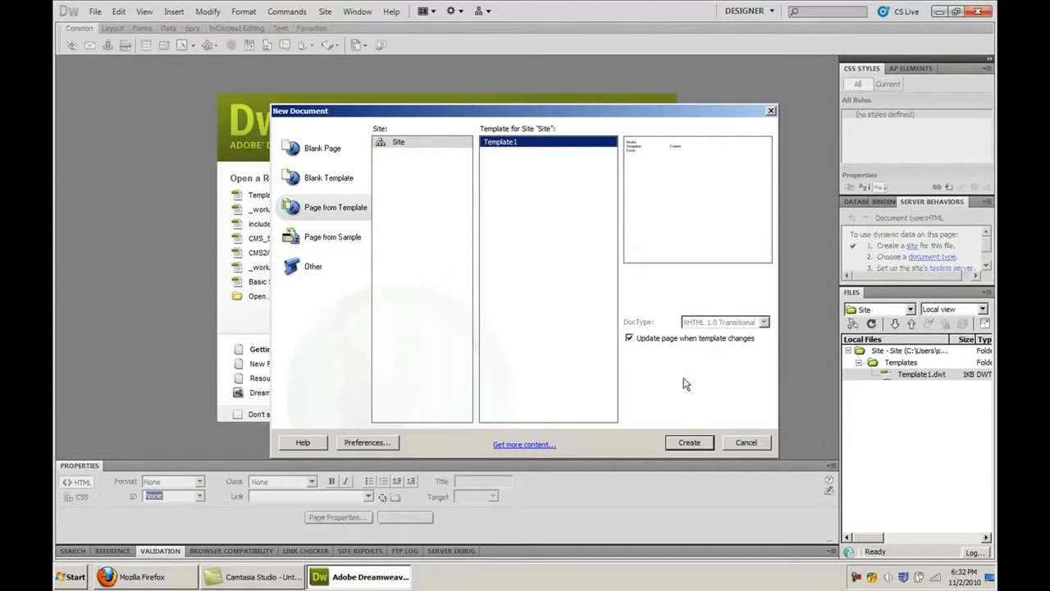
click(692, 442)
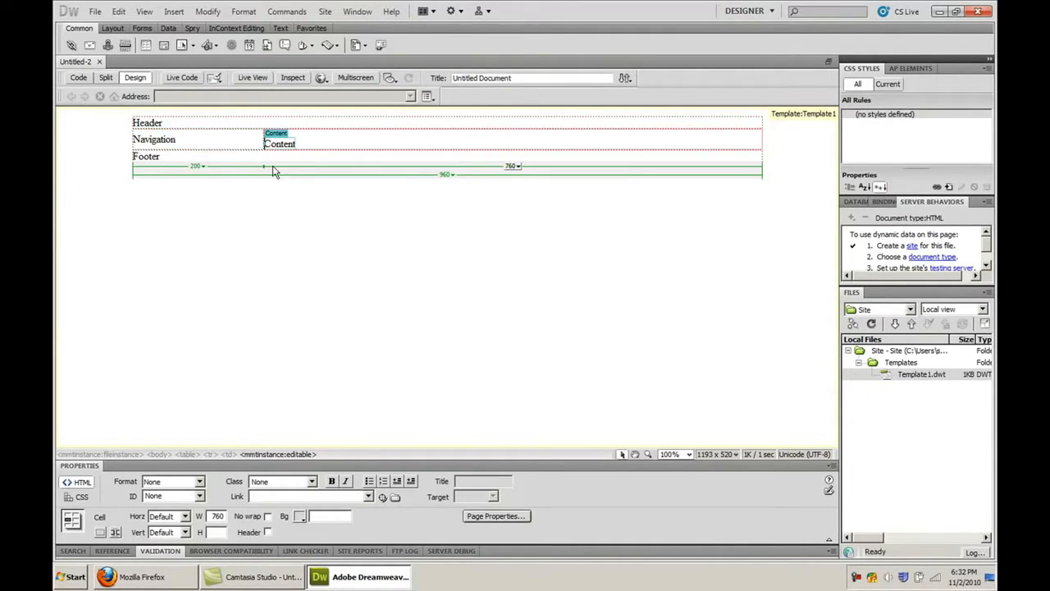
Save the new template-based page as index.html in the Site folder.
click(345, 137)
click(96, 13)
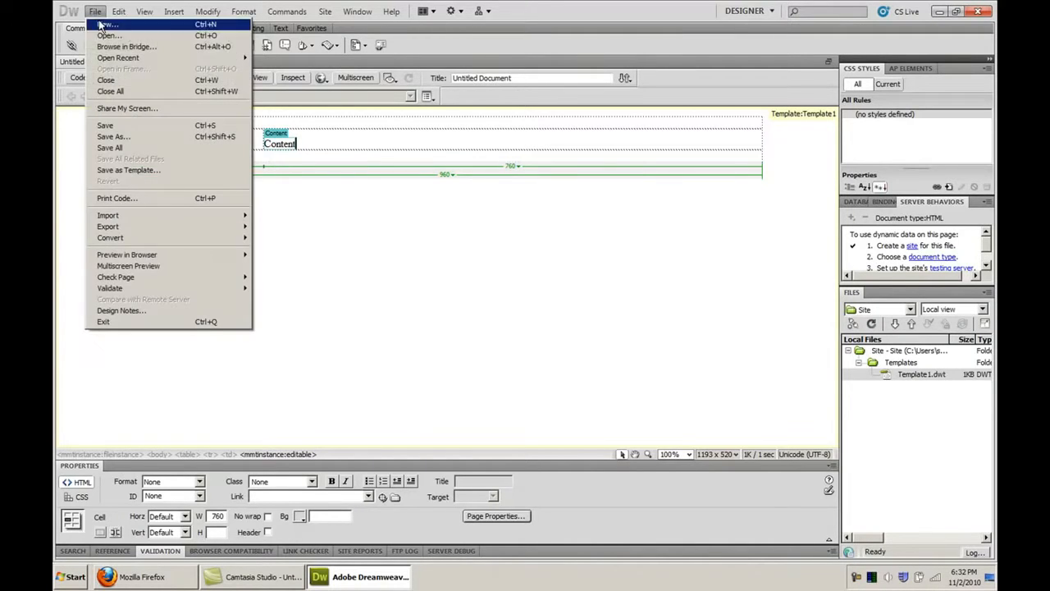
click(115, 137)
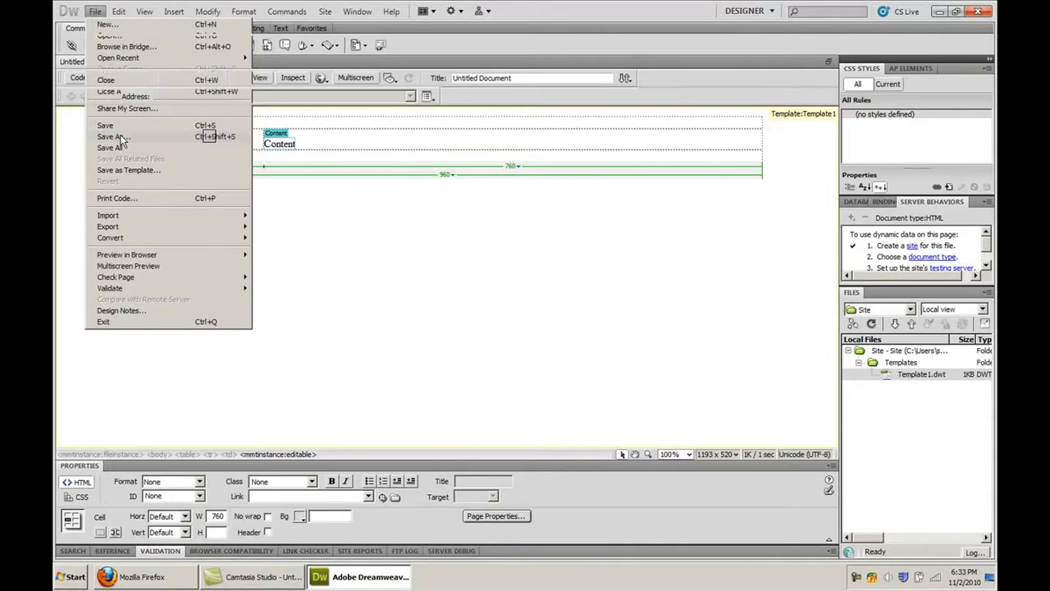
text(inde)
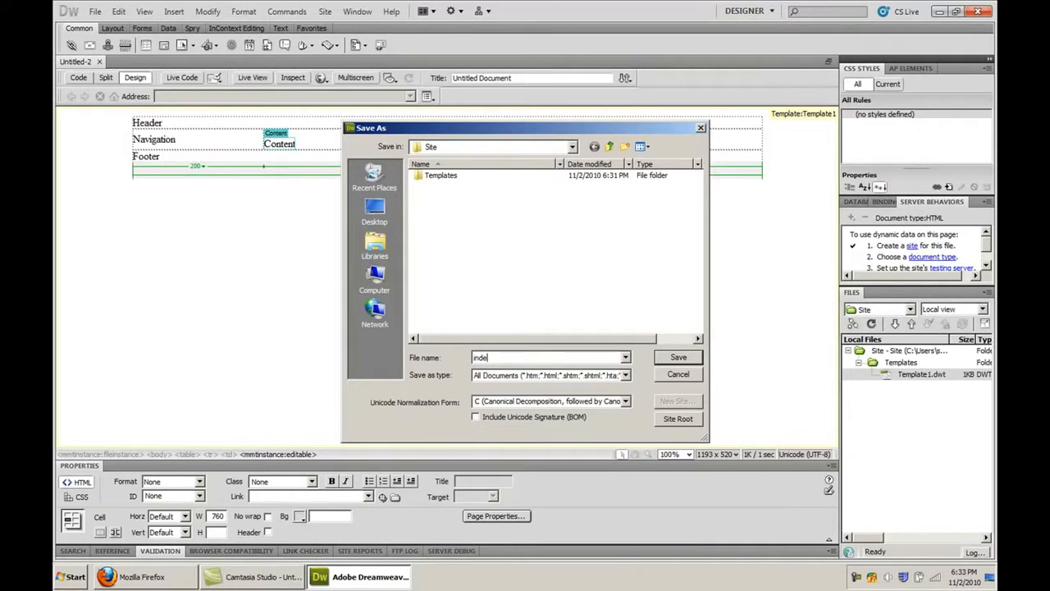
text(x.html)
key(Return)
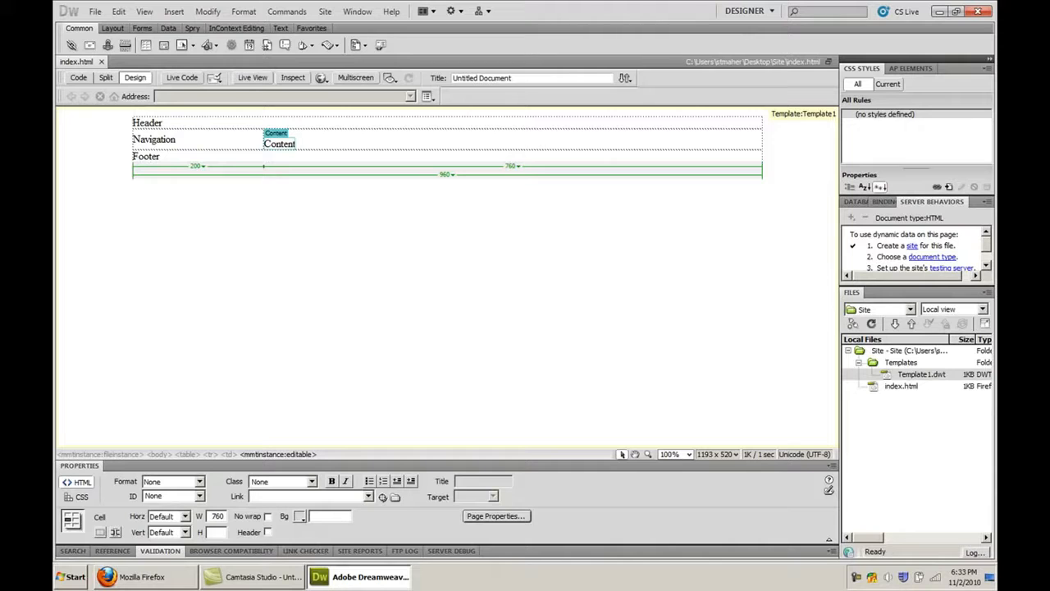
Save two further copies of the page in the Site folder, named news and links.
key(ctrl+shift+s)
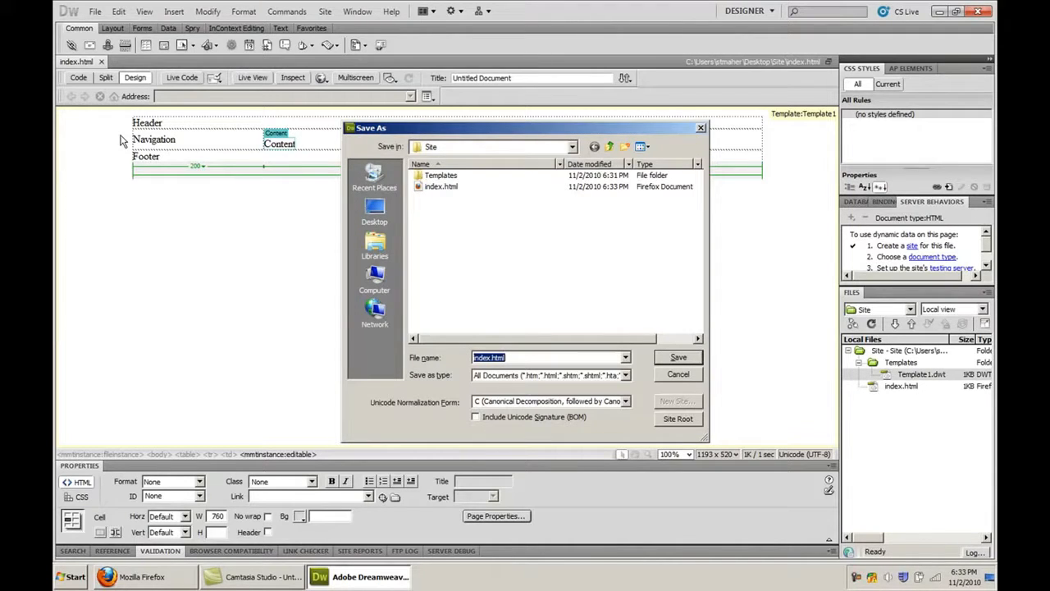
text(news)
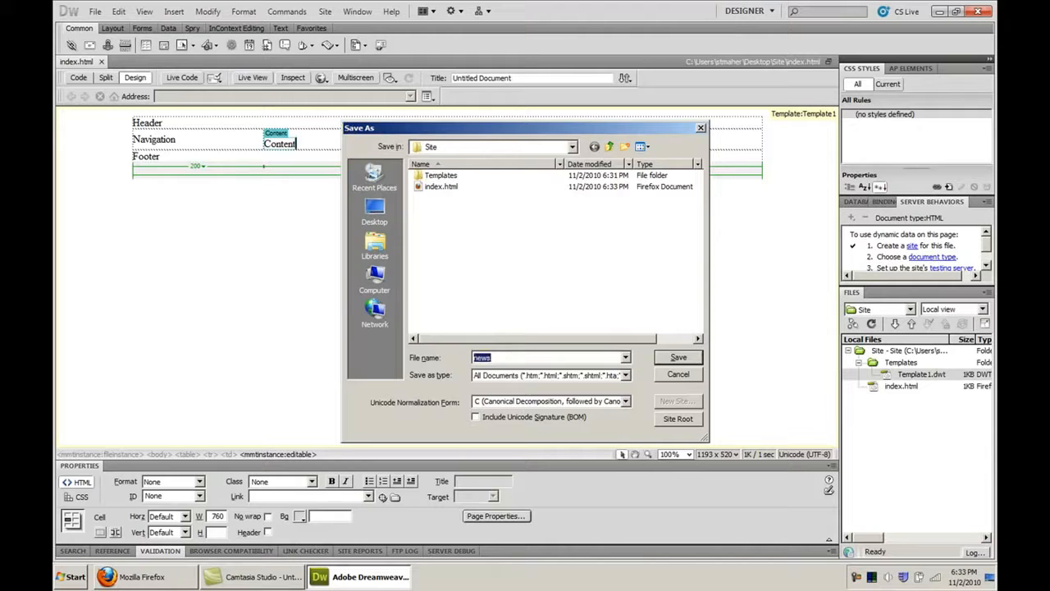
key(Return)
key(ctrl+shift+s)
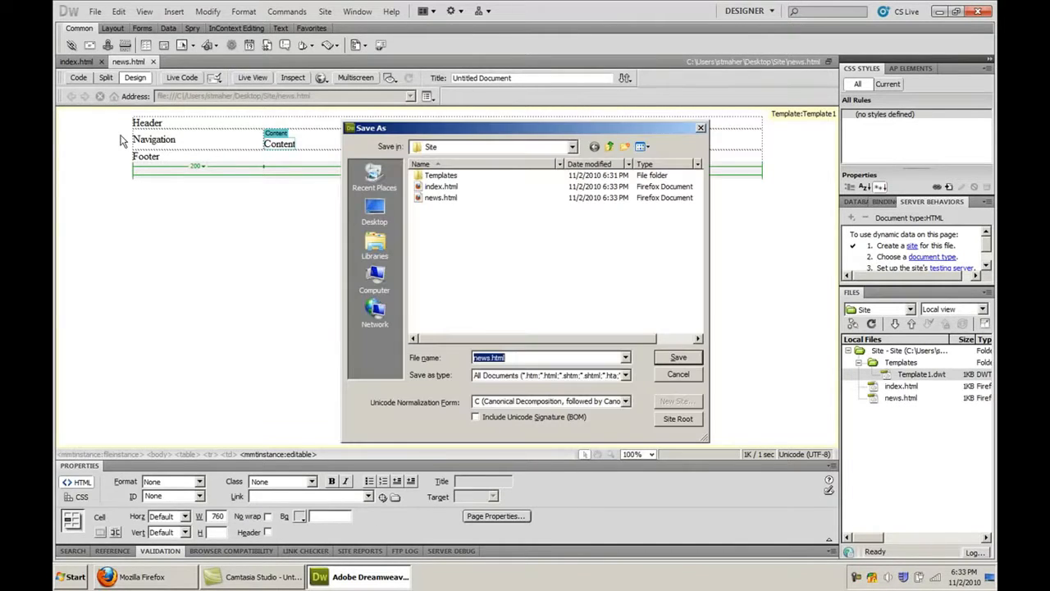
text(links)
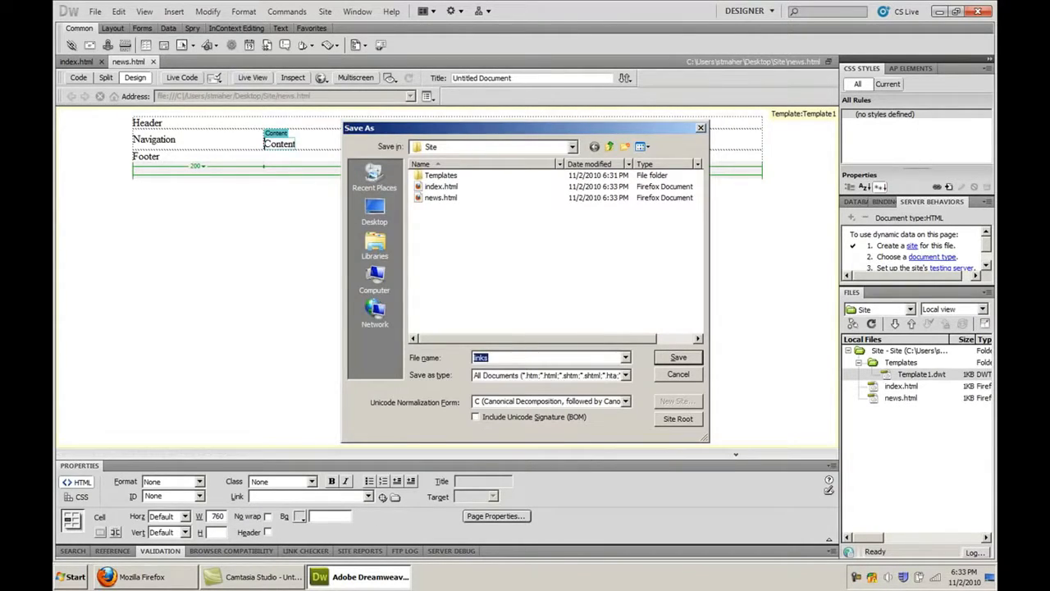
key(Return)
Save two further copies of the page in the Site folder, named calendar and about_us.
key(ctrl+shift+s)
text(c)
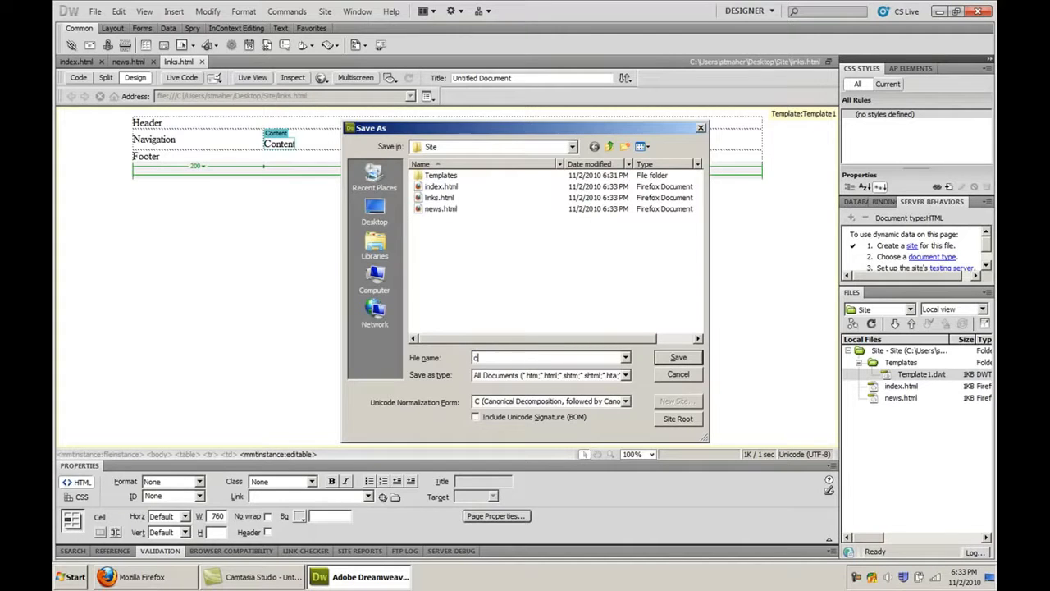
text(alendar)
key(Return)
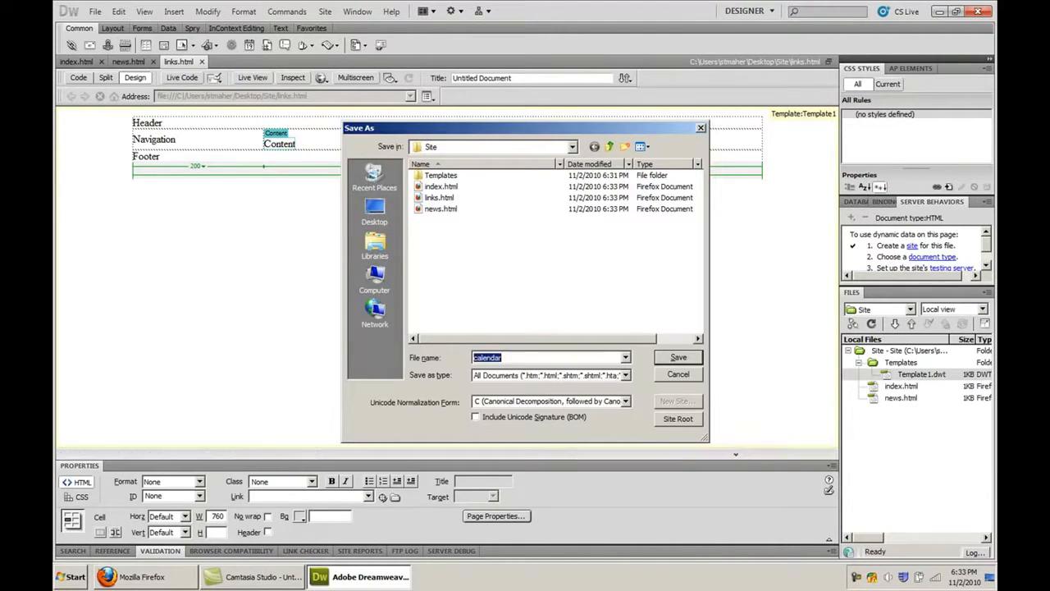
key(ctrl+shift+s)
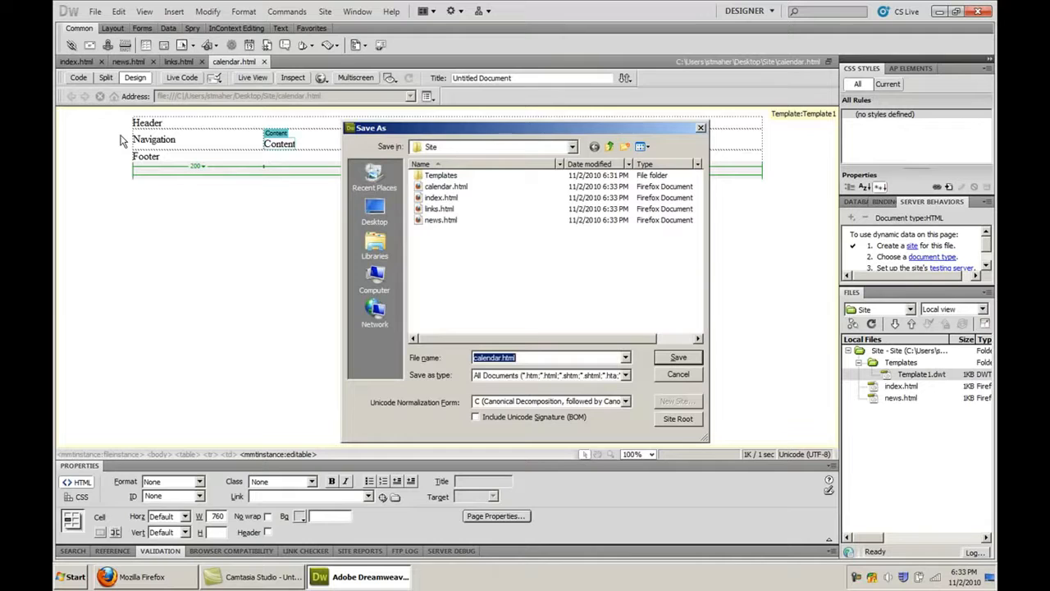
text(about)
key(Return)
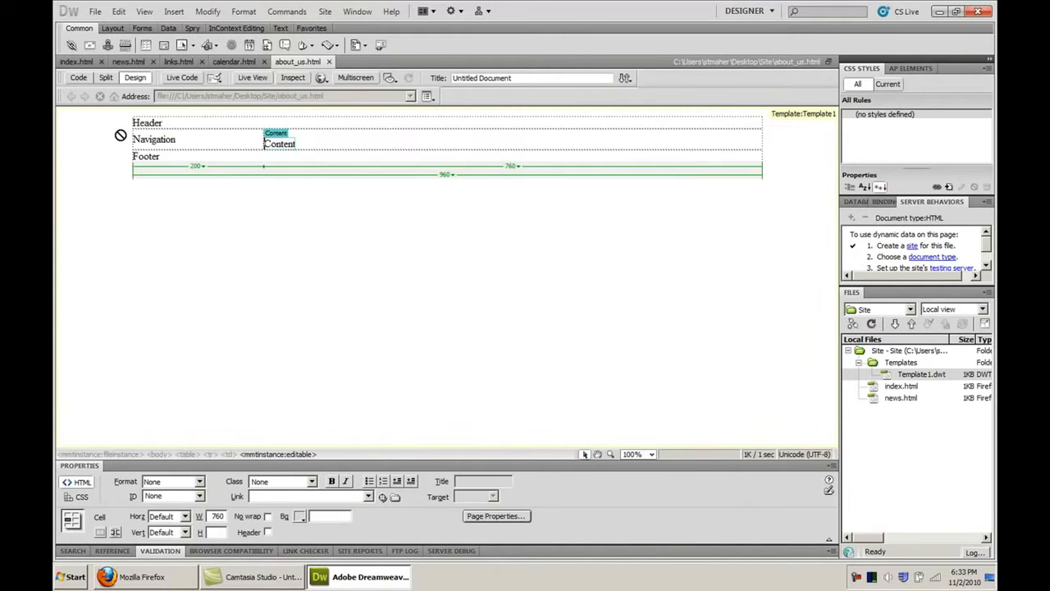
Refresh the site's file list and review the open index, news, links, calendar and about_us pages in turn.
click(875, 324)
click(903, 422)
click(907, 435)
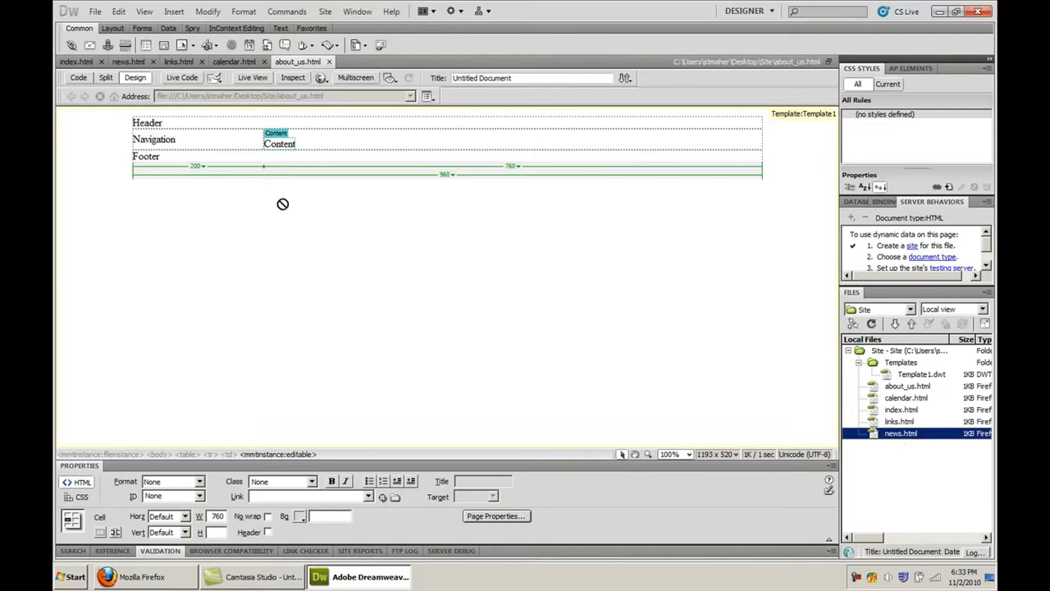
click(76, 62)
click(127, 63)
click(178, 63)
click(235, 62)
click(302, 61)
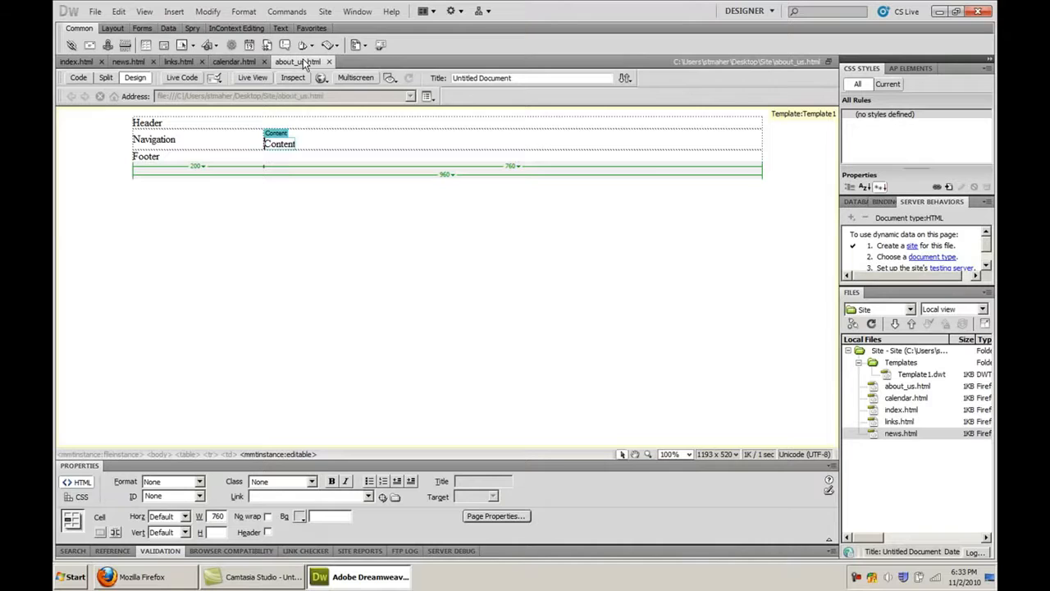
Open Template1.dwt for editing and compare its Navigation cell with the about_us, calendar and links pages.
double_click(919, 375)
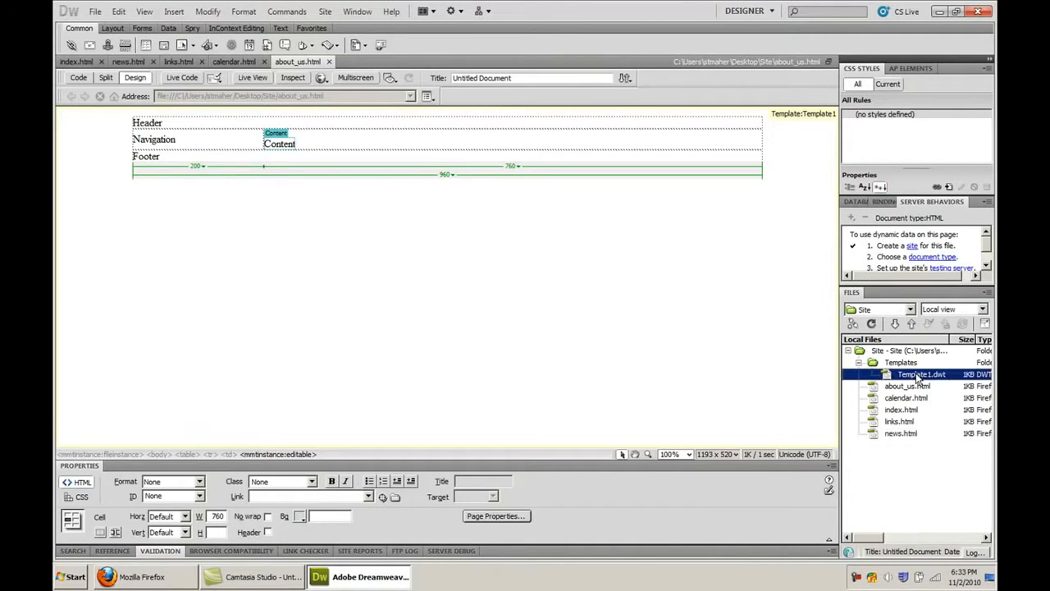
double_click(153, 139)
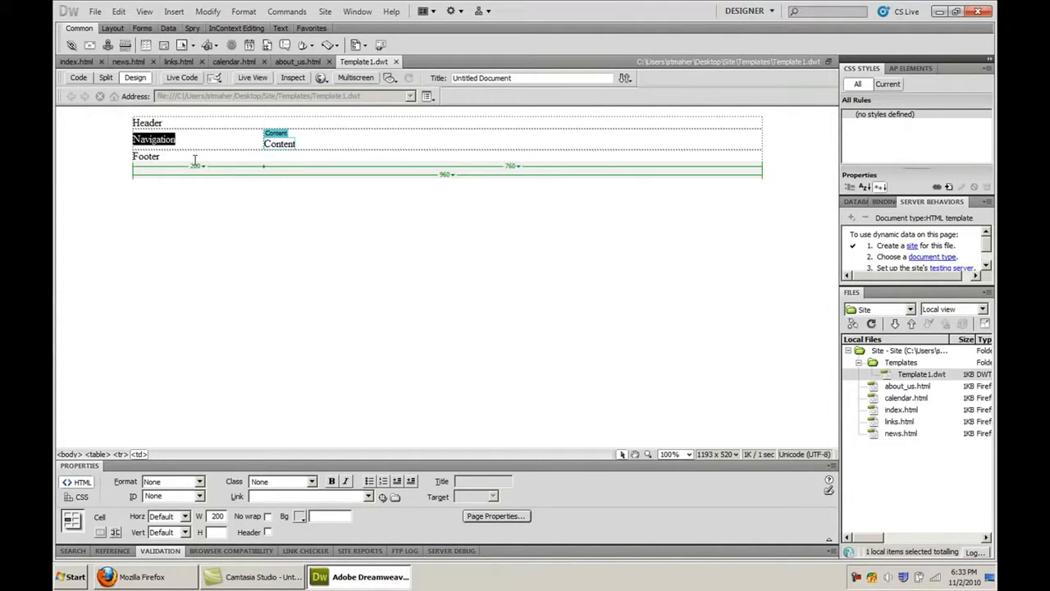
click(297, 61)
click(238, 63)
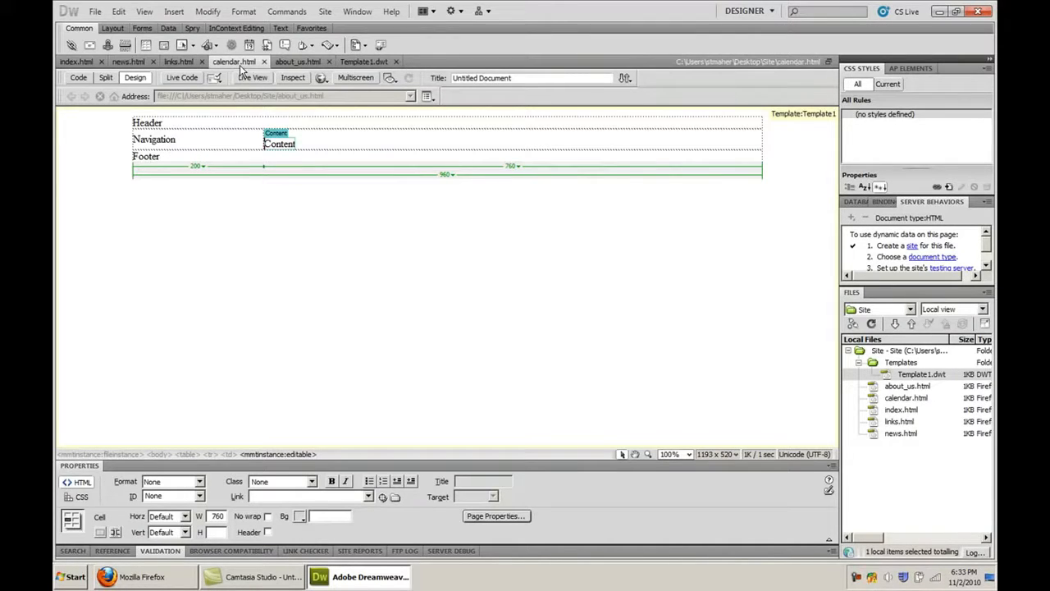
click(181, 63)
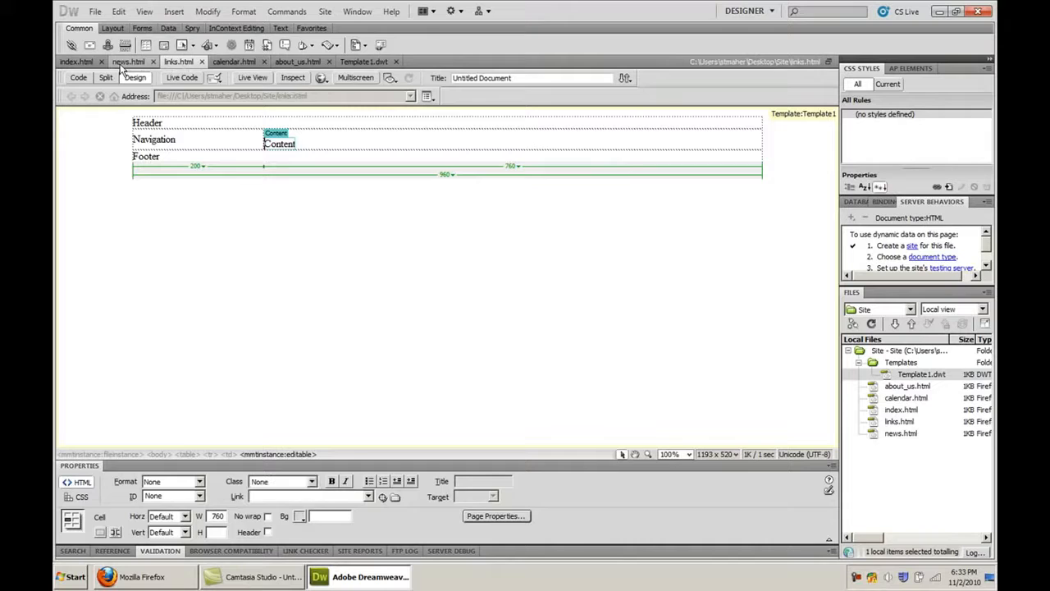
click(368, 64)
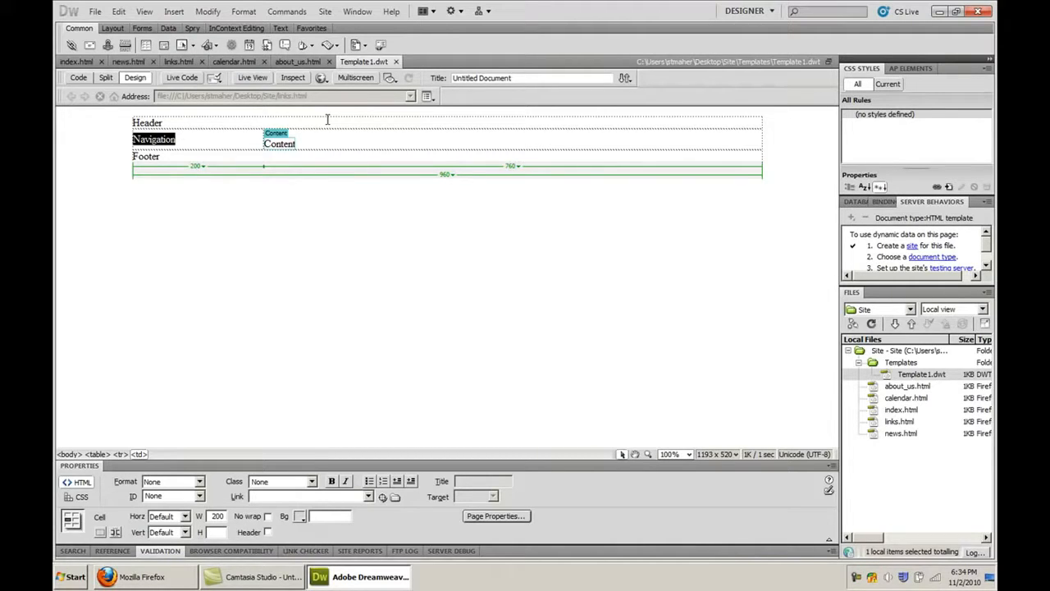
click(376, 65)
Replace the template's Navigation text with the separate paragraphs Home, Calendar, About Us, Links and News.
drag(181, 147, 126, 141)
text(Home)
key(Return)
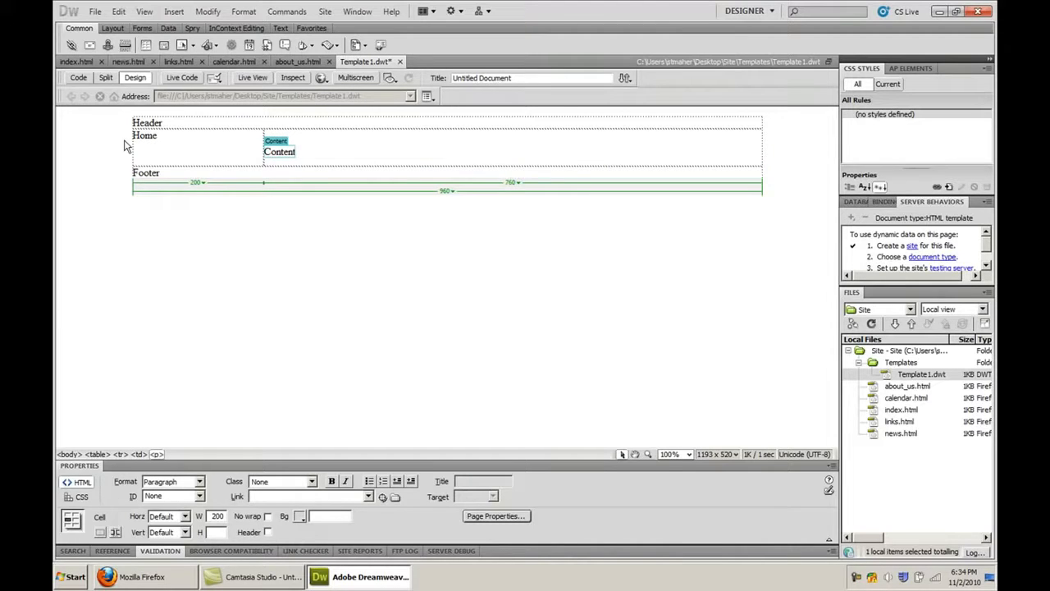
text(Calendar)
key(Return)
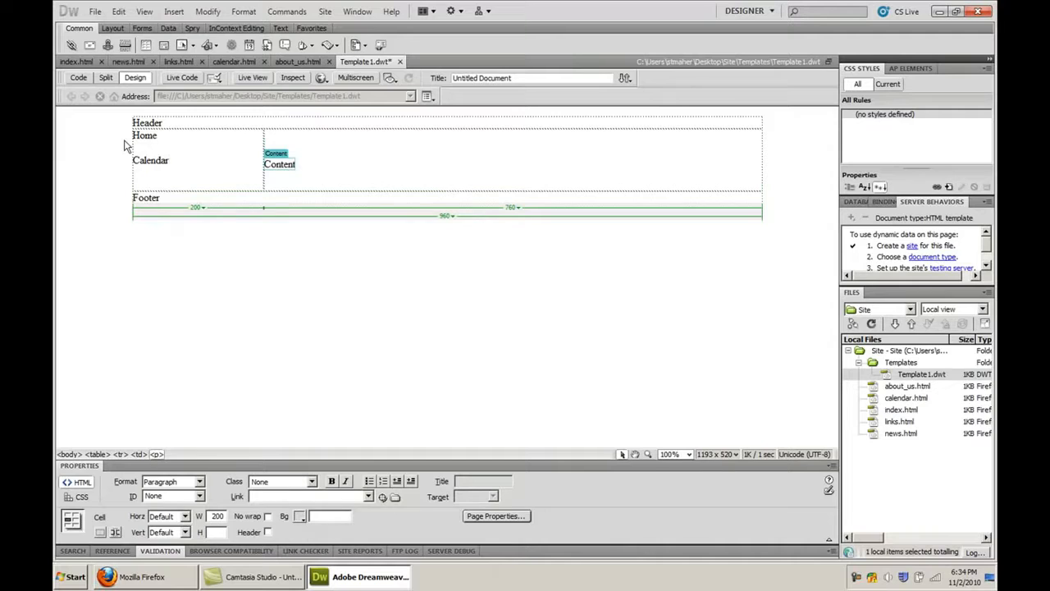
text(About Us)
key(Return)
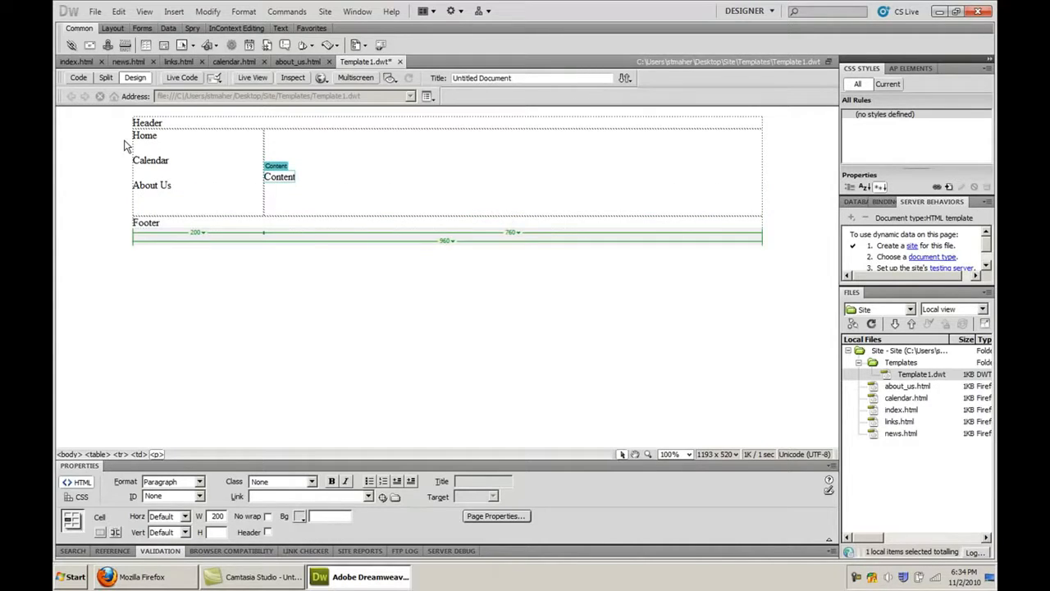
text(Links)
key(Return)
text(News)
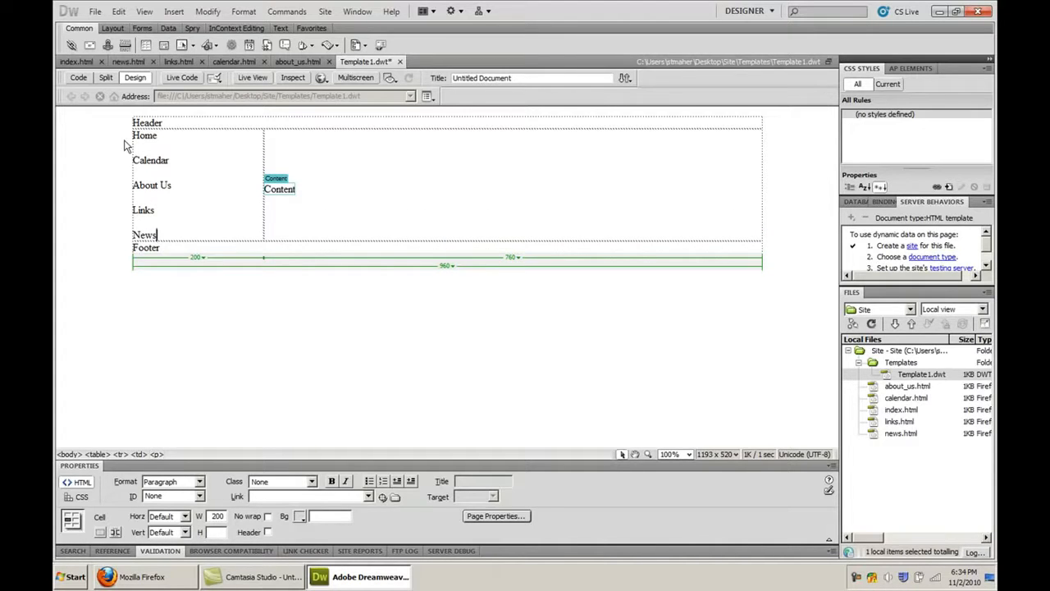
Link the word Home in the template's navigation cell to index.html.
double_click(148, 137)
drag(386, 498, 901, 410)
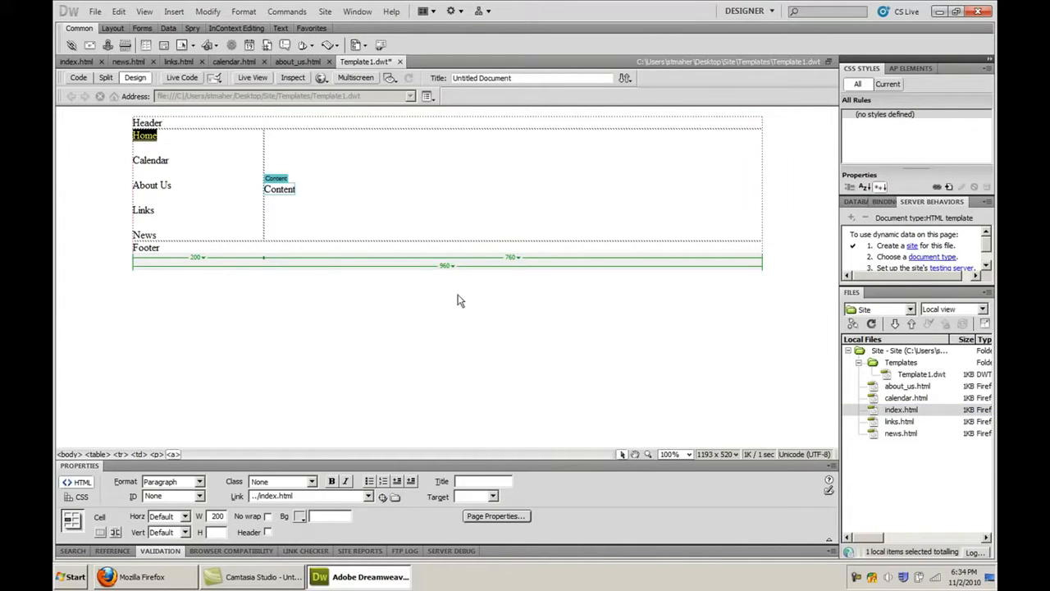
Link Calendar, About Us, Links and News in the template's navigation cell to calendar.html, about_us.html, links.html and news.html.
double_click(153, 163)
drag(383, 498, 904, 398)
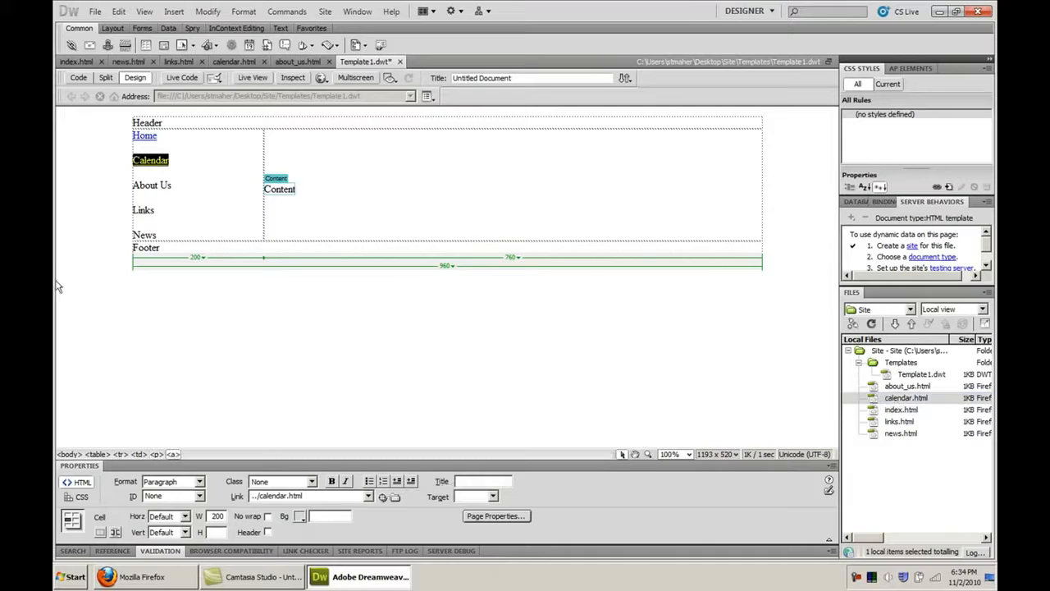
triple_click(170, 187)
drag(388, 497, 917, 387)
double_click(144, 210)
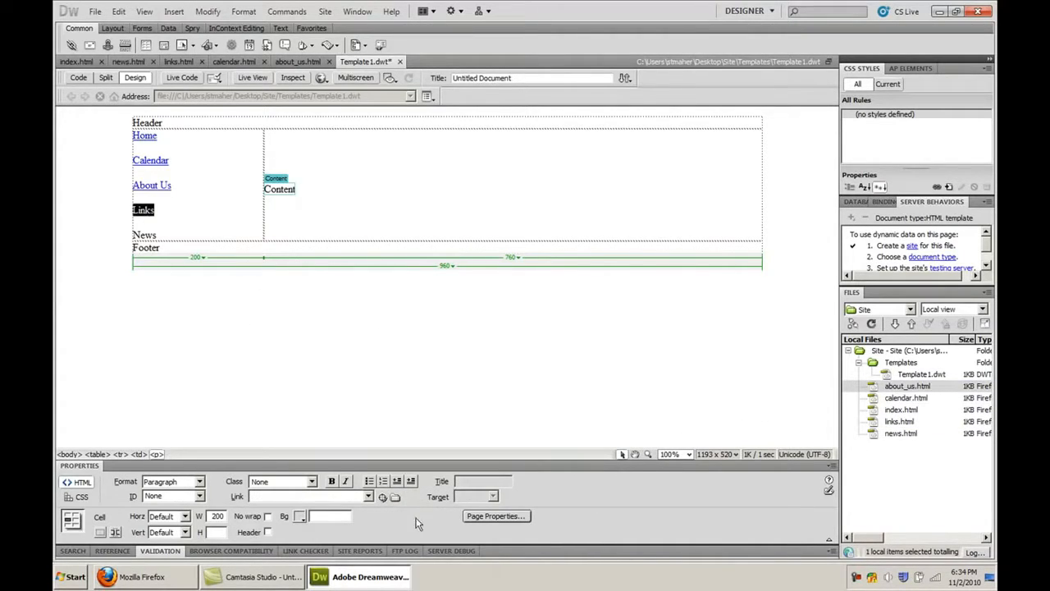
drag(395, 497, 897, 421)
double_click(145, 236)
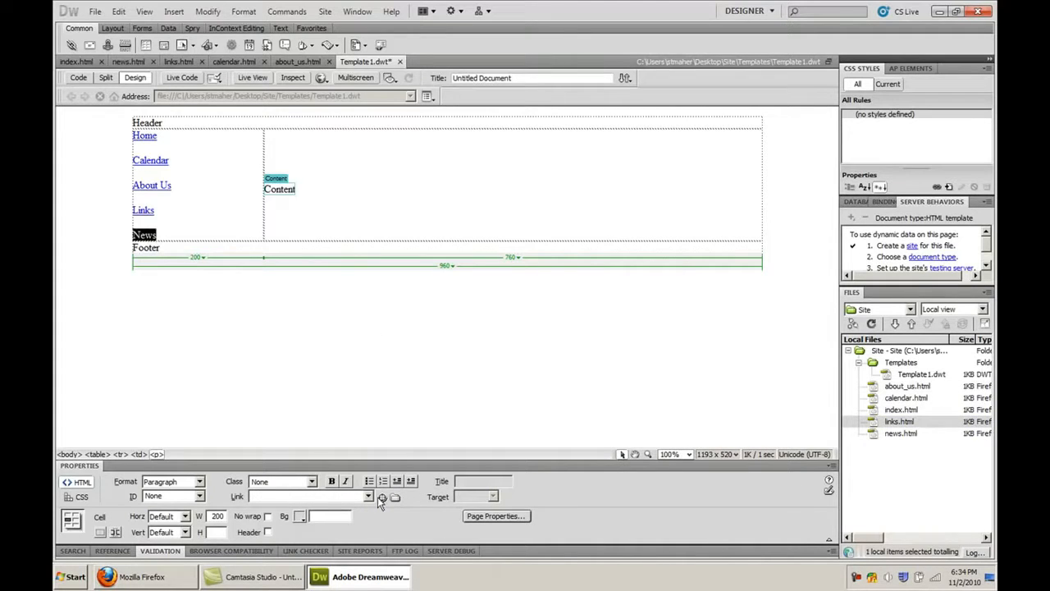
drag(395, 497, 901, 433)
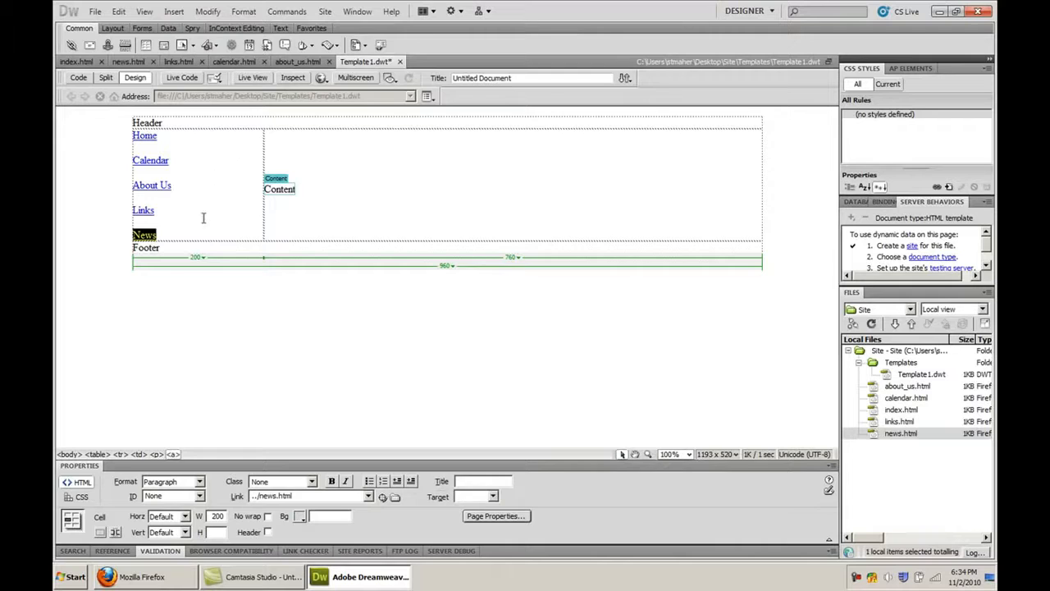
Set the horizontal alignment of the template's navigation cell to Center.
drag(185, 242, 132, 128)
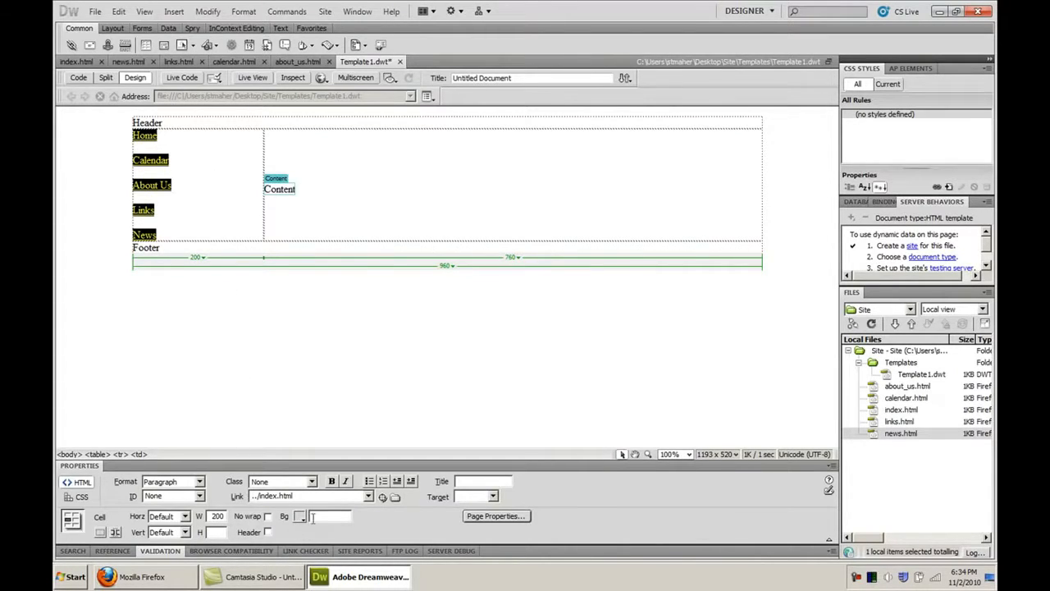
click(186, 516)
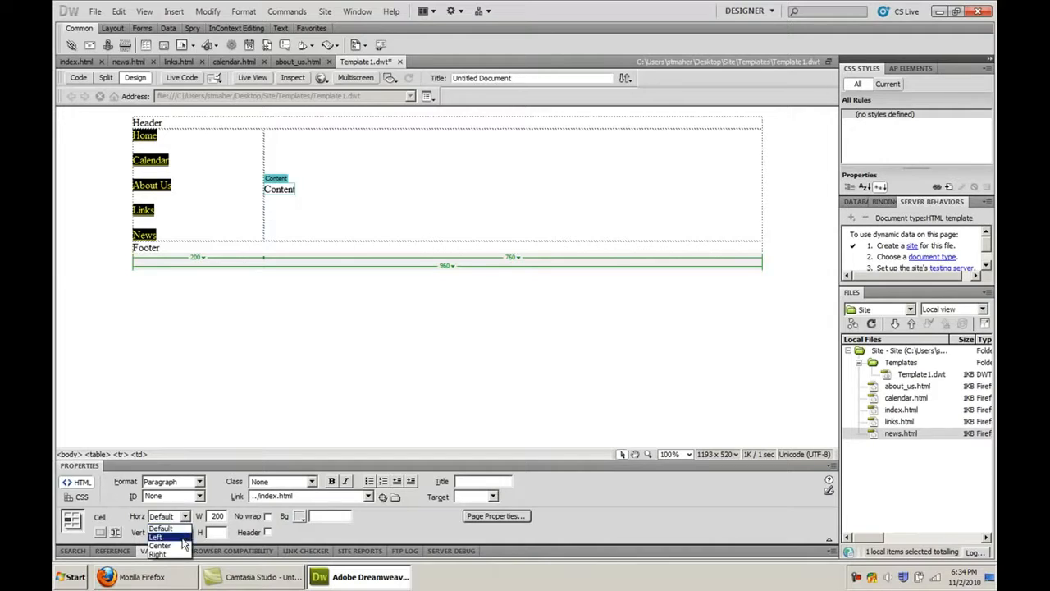
click(183, 546)
click(235, 229)
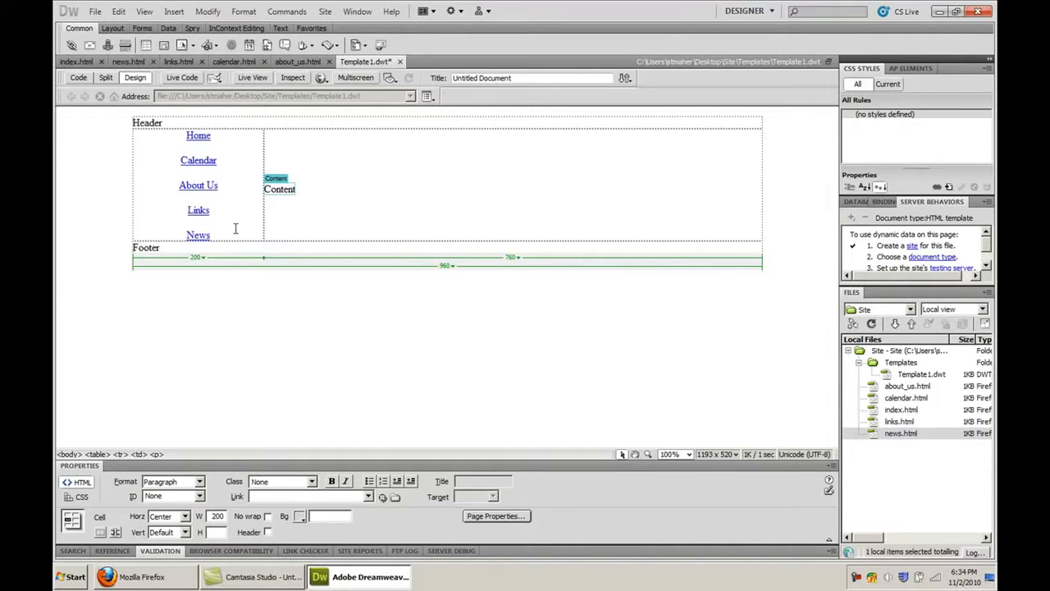
Save the template, update all pages based on it, and close the update report.
key(ctrl+s)
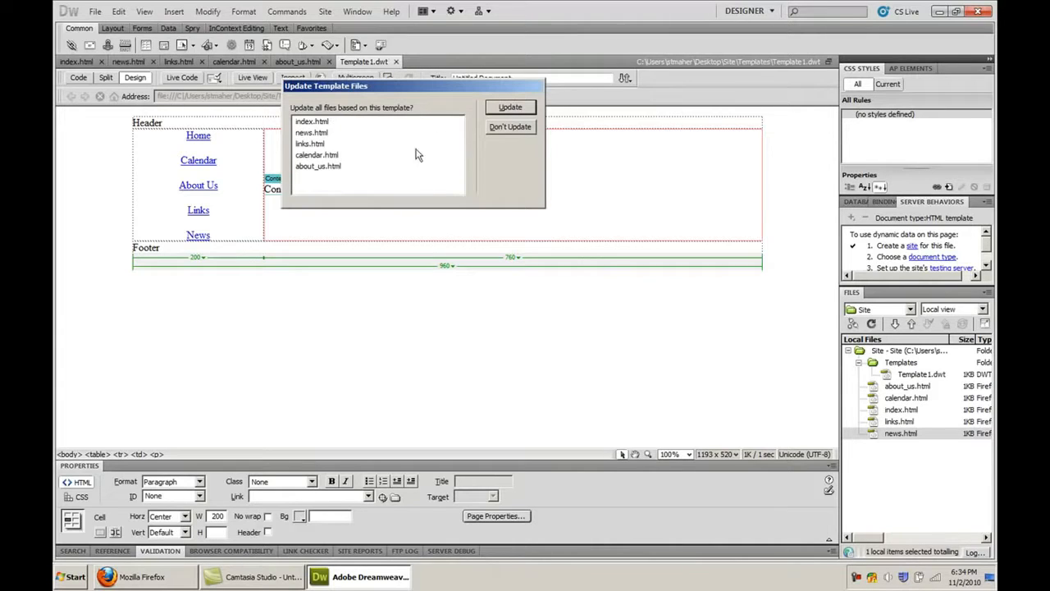
drag(415, 90, 472, 178)
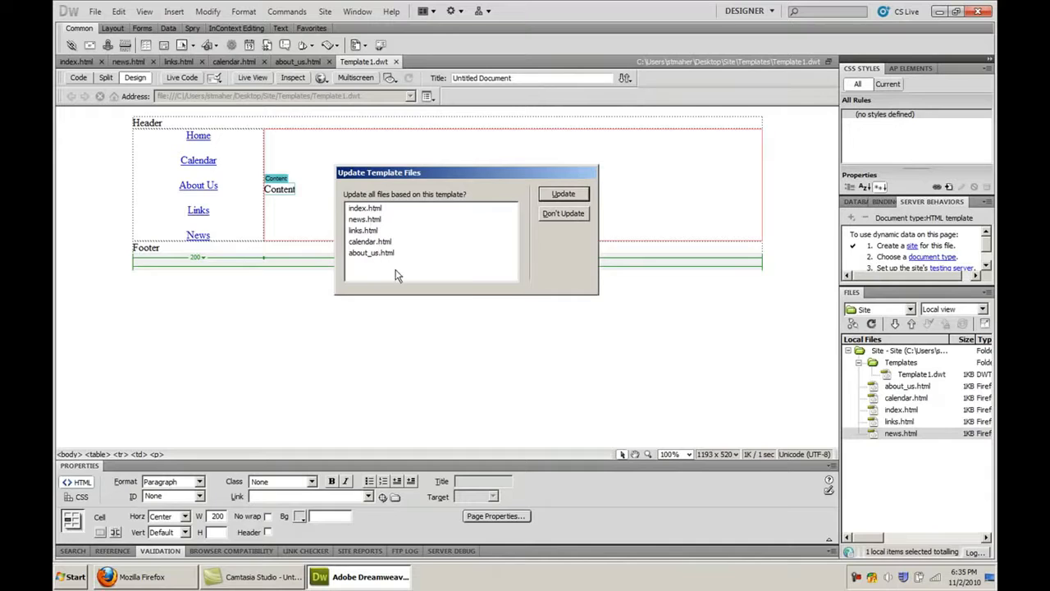
click(548, 198)
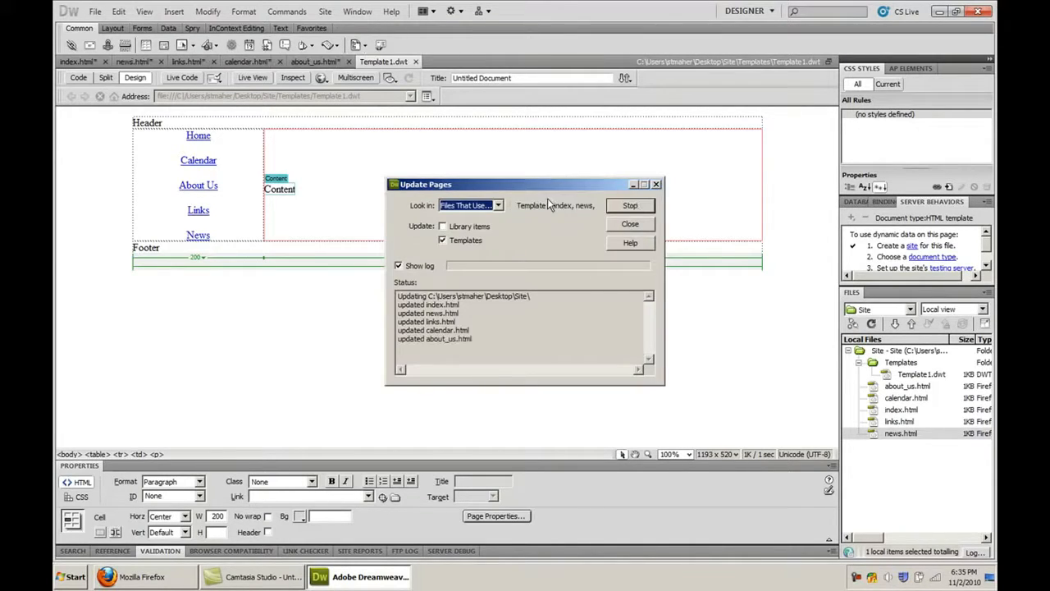
click(407, 256)
click(407, 256)
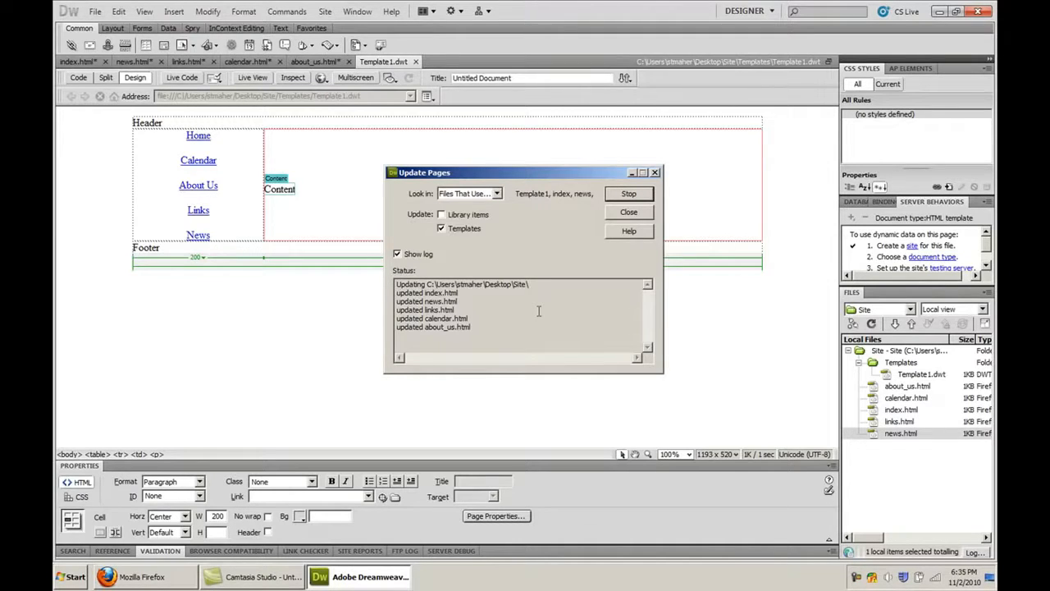
click(629, 213)
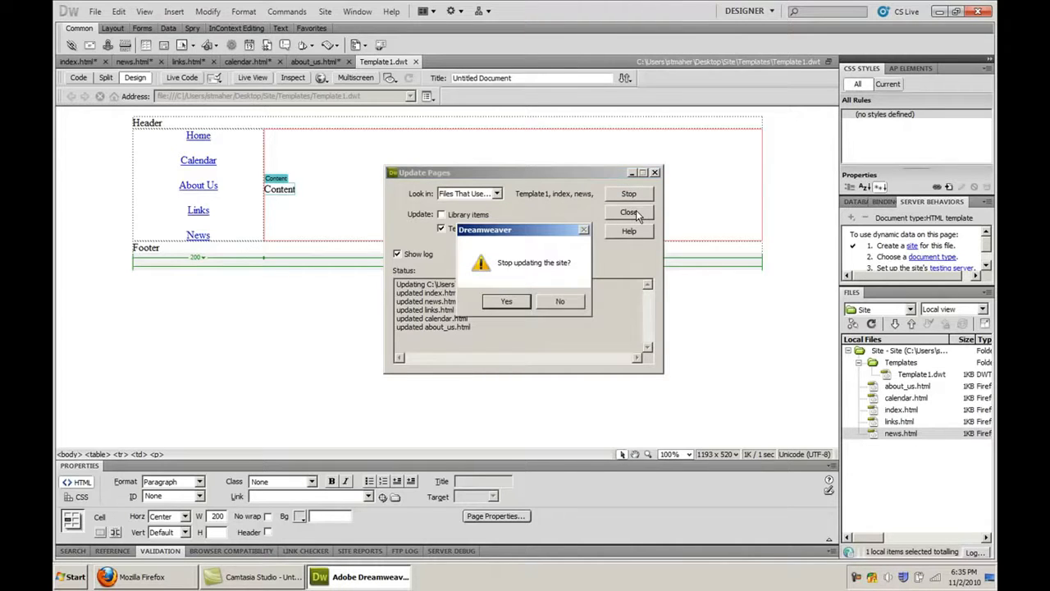
click(509, 309)
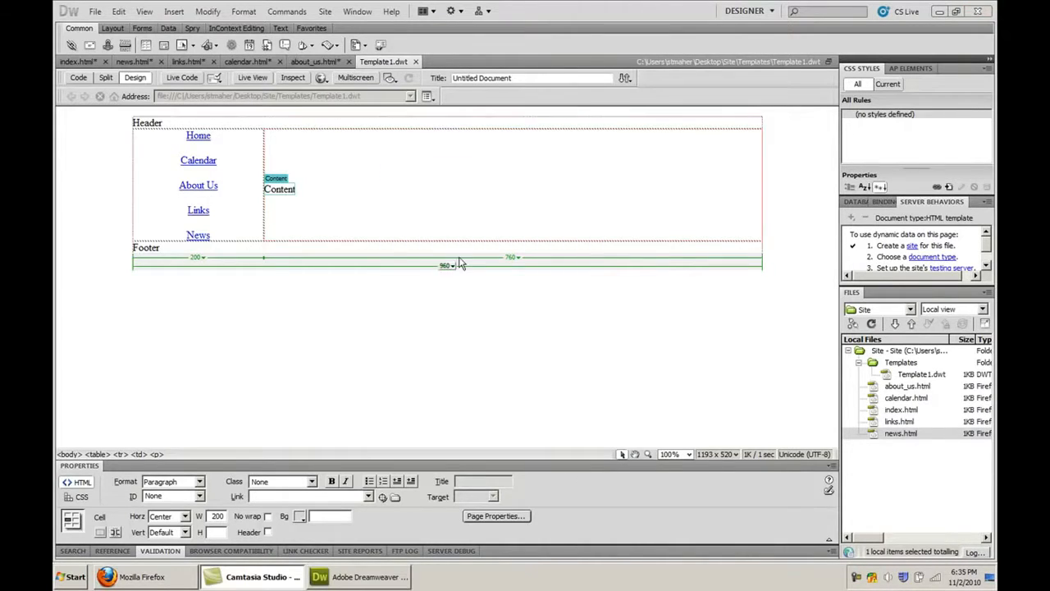
Check the navigation in the open index, news, links, calendar and about_us pages, and save all files.
click(358, 175)
click(82, 61)
click(135, 61)
click(187, 63)
click(247, 63)
click(316, 63)
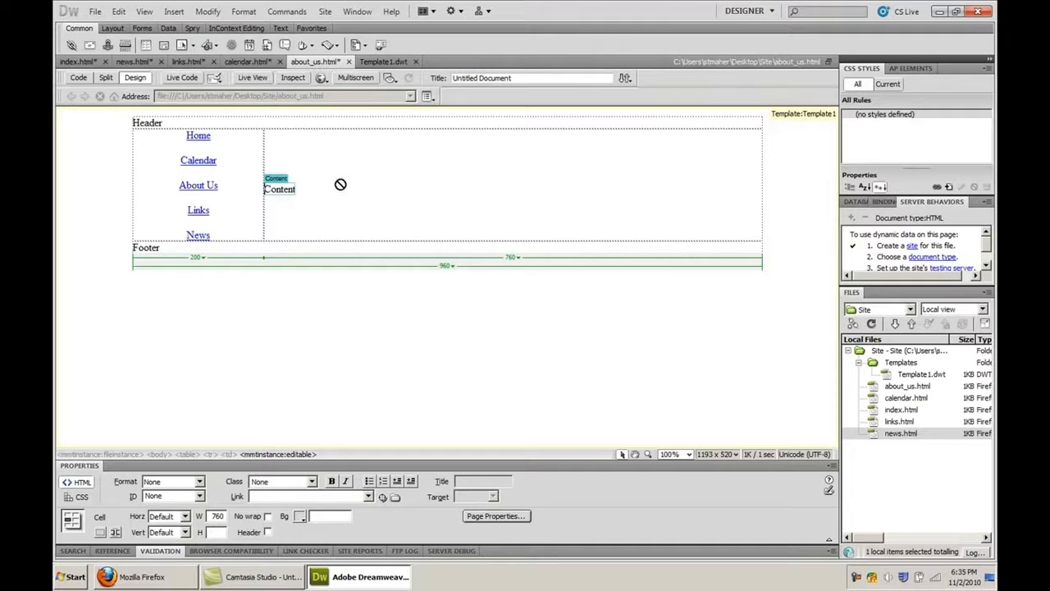
click(95, 11)
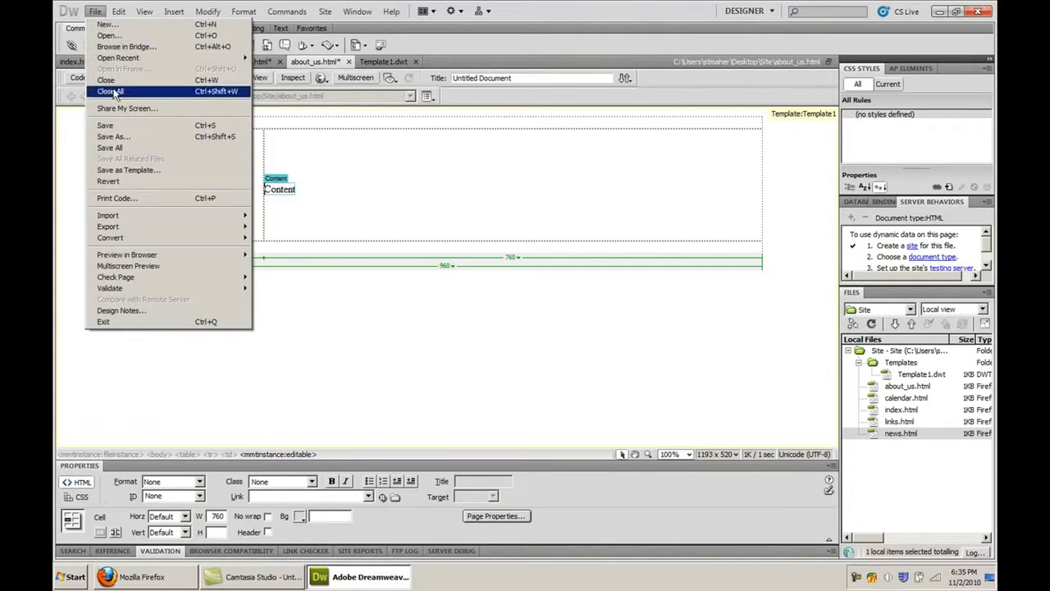
click(130, 150)
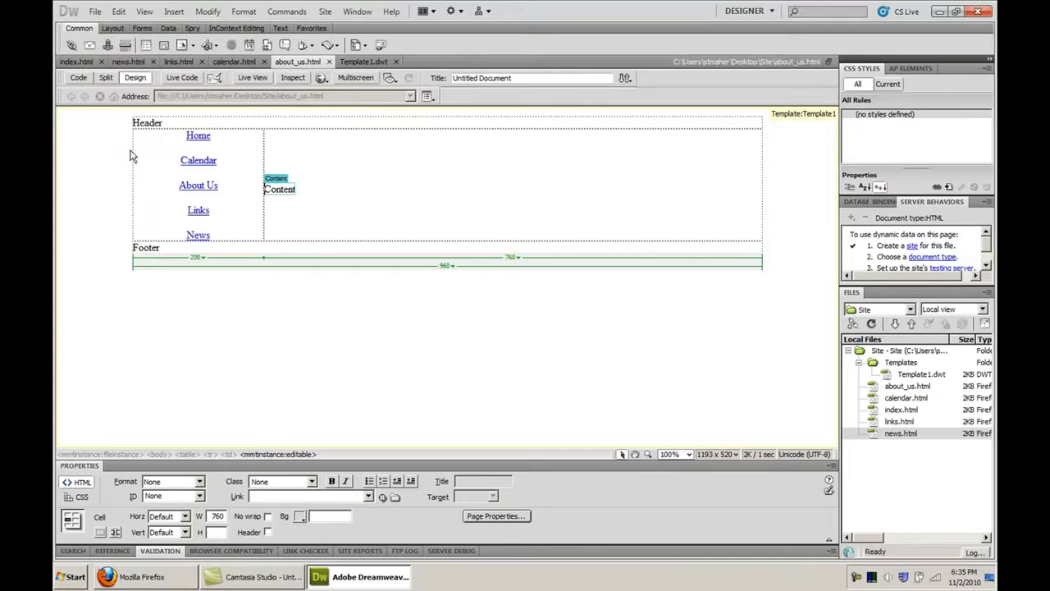
Preview index.html in Firefox, follow the Calendar, About Us, Links and News links, and return to Dreamweaver.
click(78, 64)
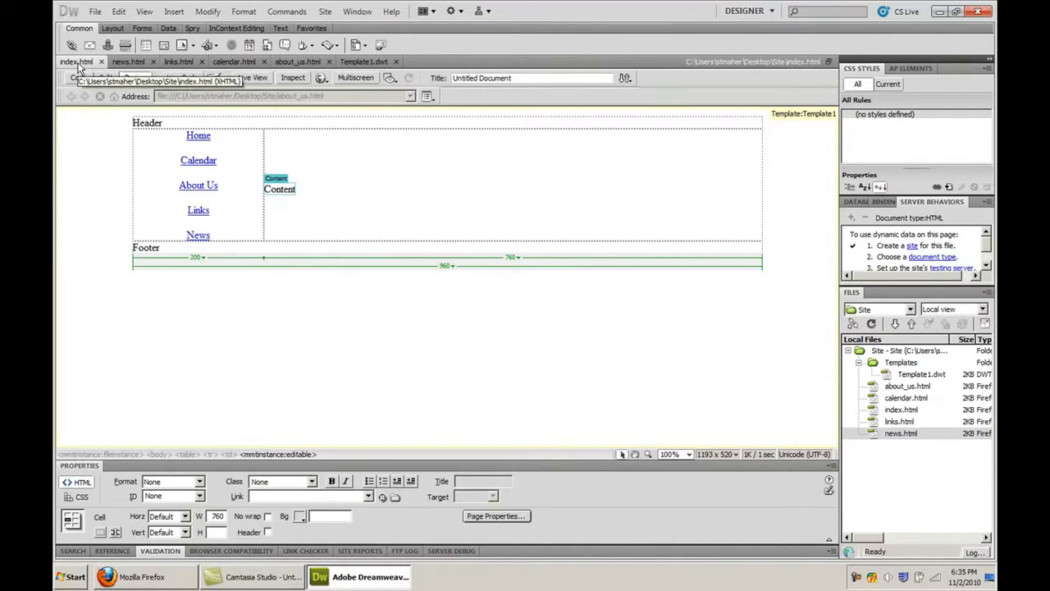
key(F12)
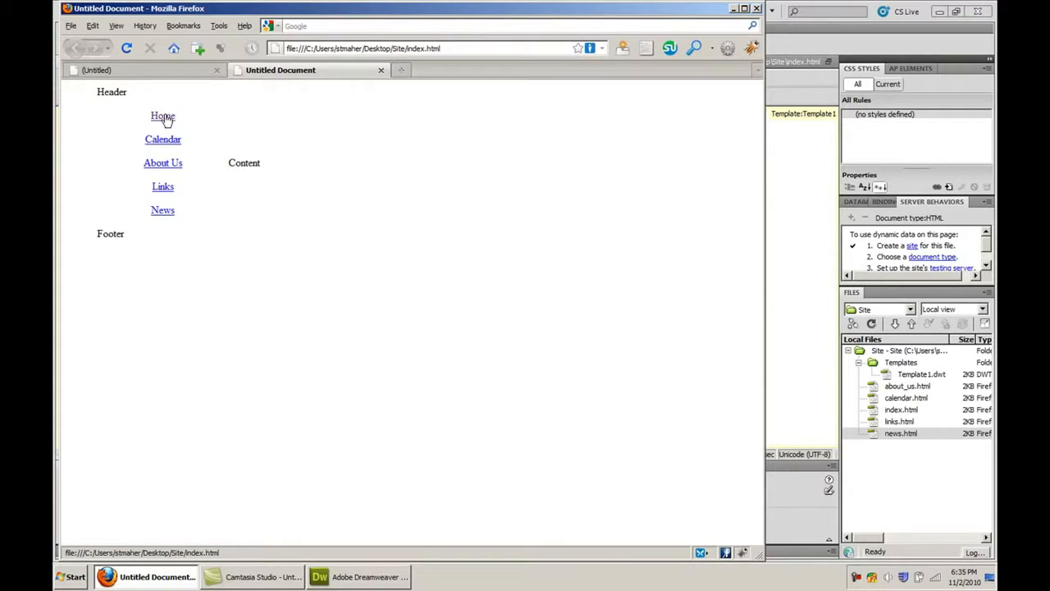
click(172, 143)
click(167, 165)
click(167, 189)
click(167, 212)
click(804, 227)
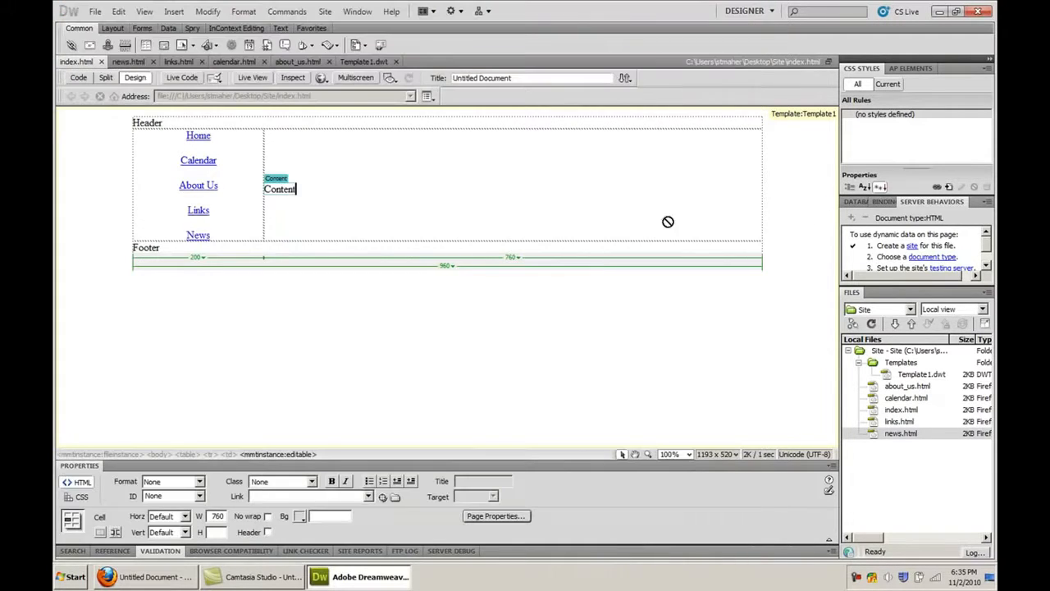
Set the vertical alignment of the content cell in Template1.dwt to Top.
click(369, 66)
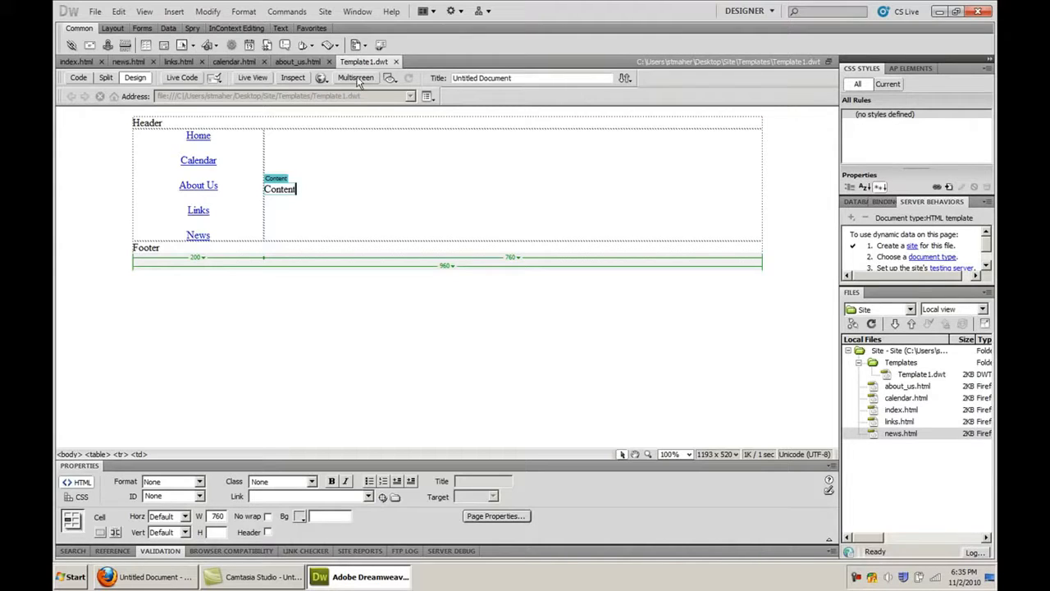
click(186, 532)
click(158, 552)
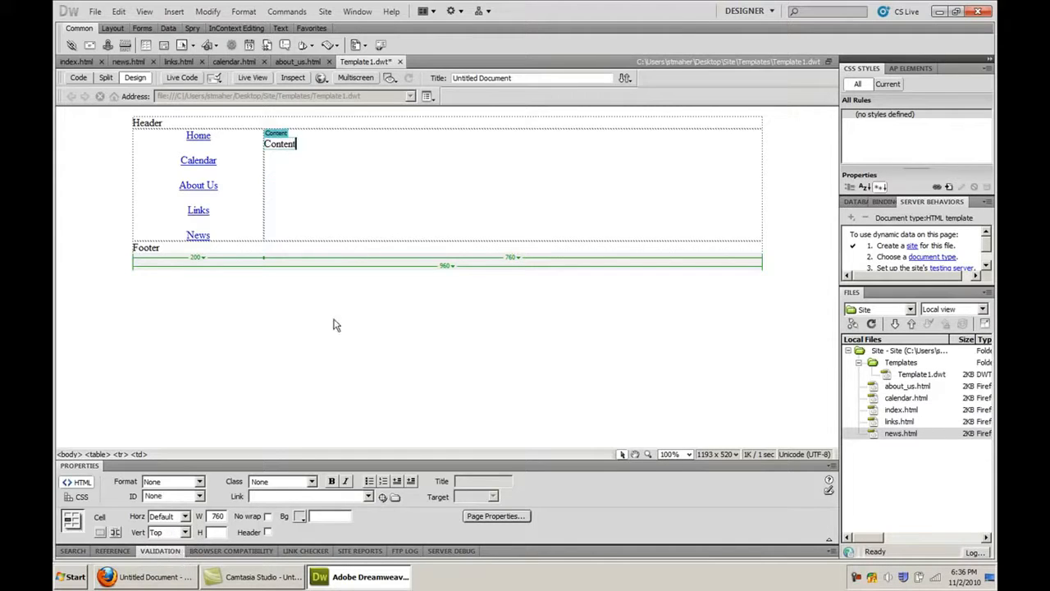
click(275, 133)
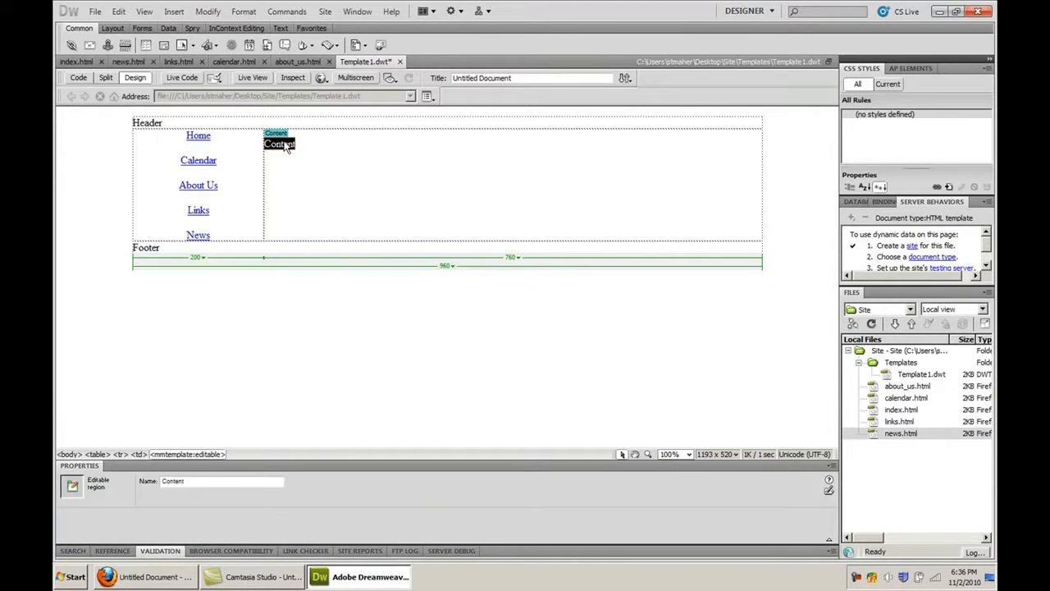
Save Template1.dwt with its content cell change and update every page attached to it.
key(ctrl+s)
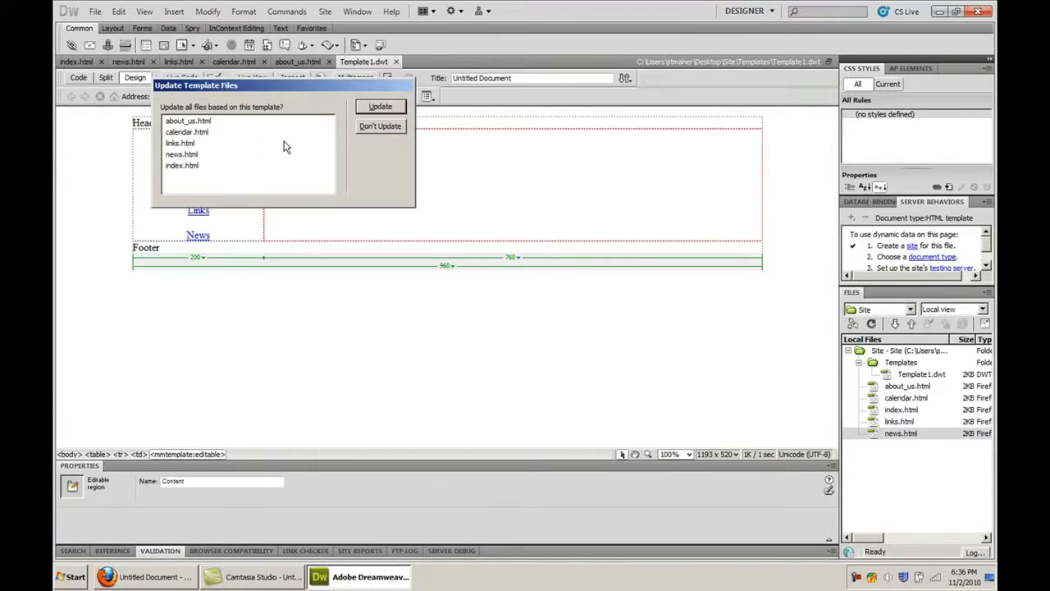
click(380, 109)
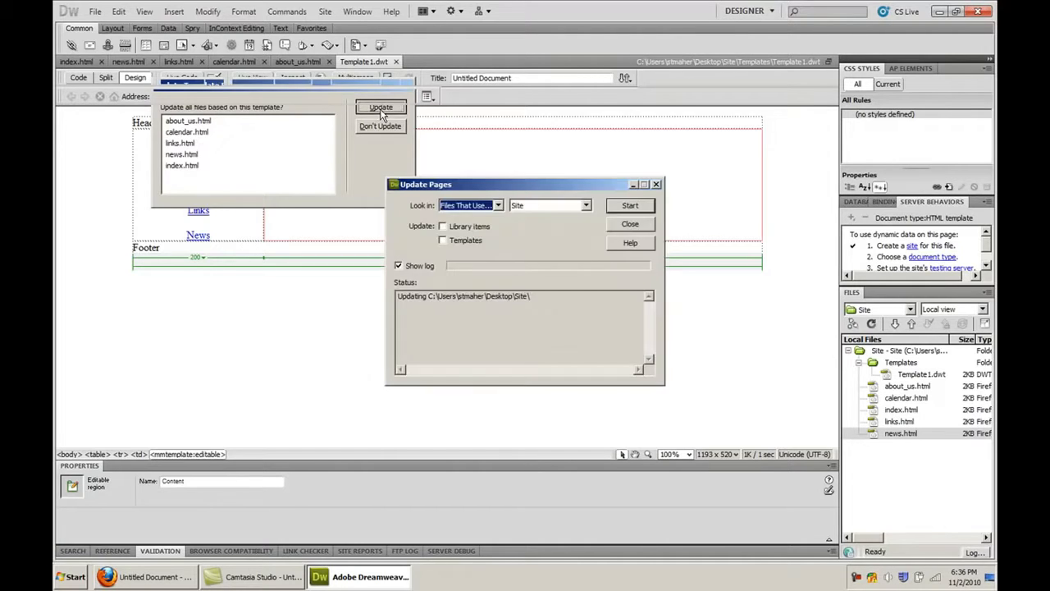
click(630, 226)
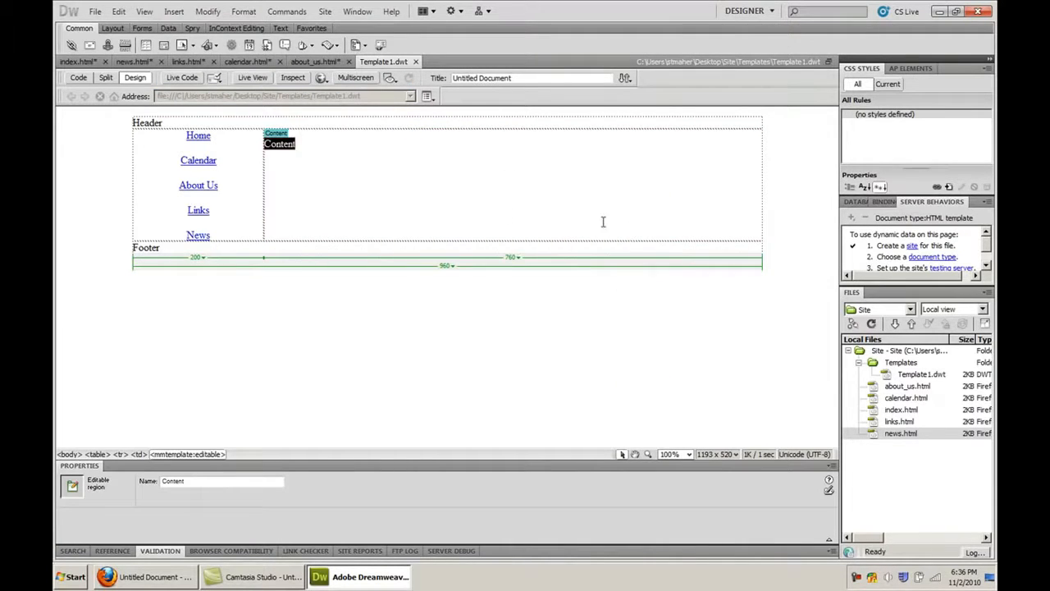
Replace the Content text in index.html with Home formatted as Heading 1, and save the page.
click(78, 61)
double_click(279, 147)
text(Home)
key(ctrl+1)
key(ctrl+s)
Replace the Content text with the Heading 1 titles News in news.html and Links in links.html.
key(ctrl+Tab)
double_click(289, 145)
text(News)
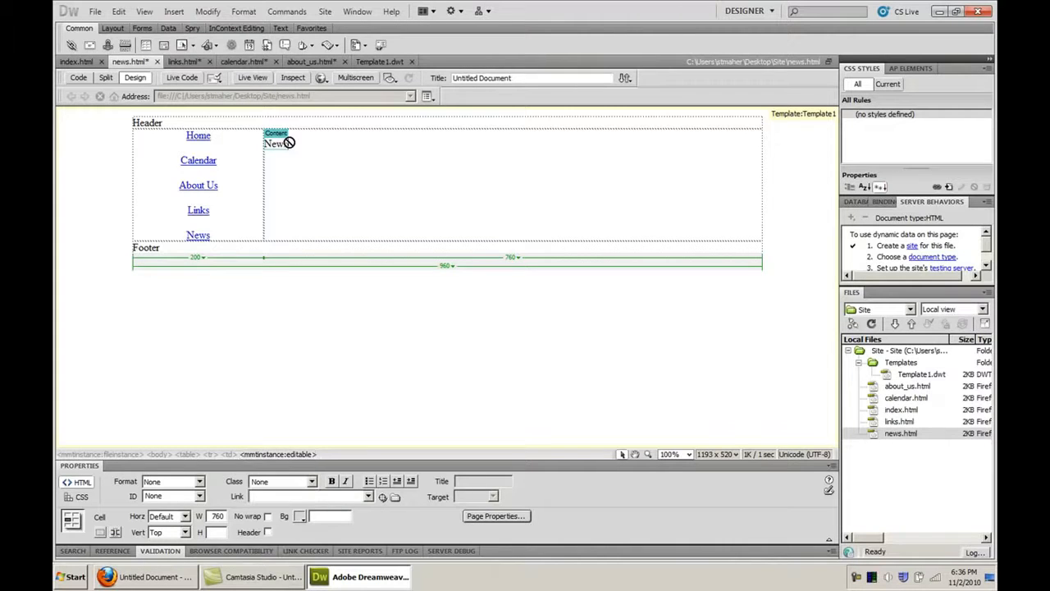
key(ctrl+1)
key(ctrl+Tab)
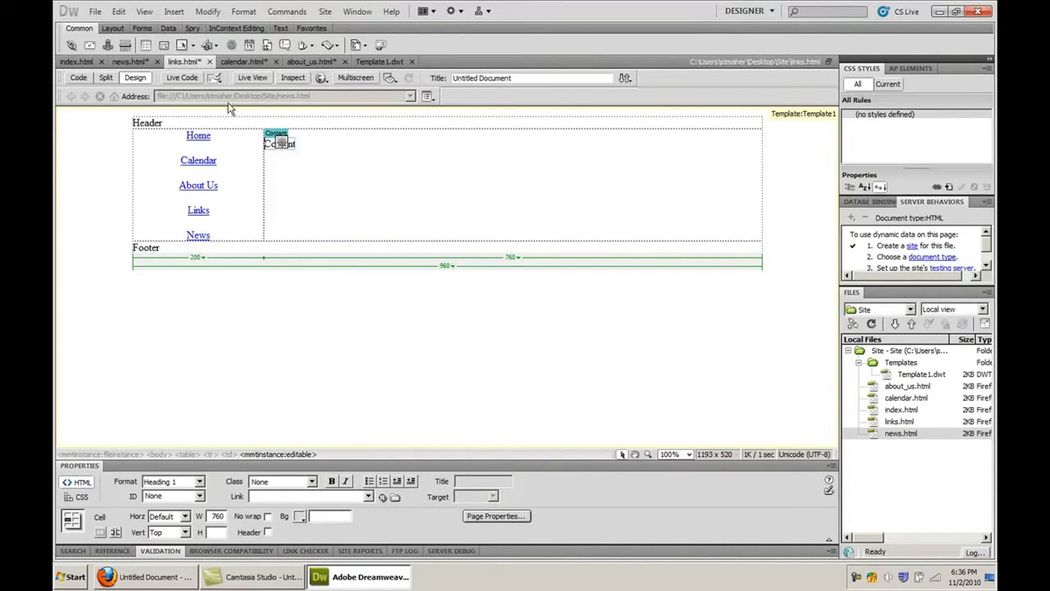
double_click(279, 145)
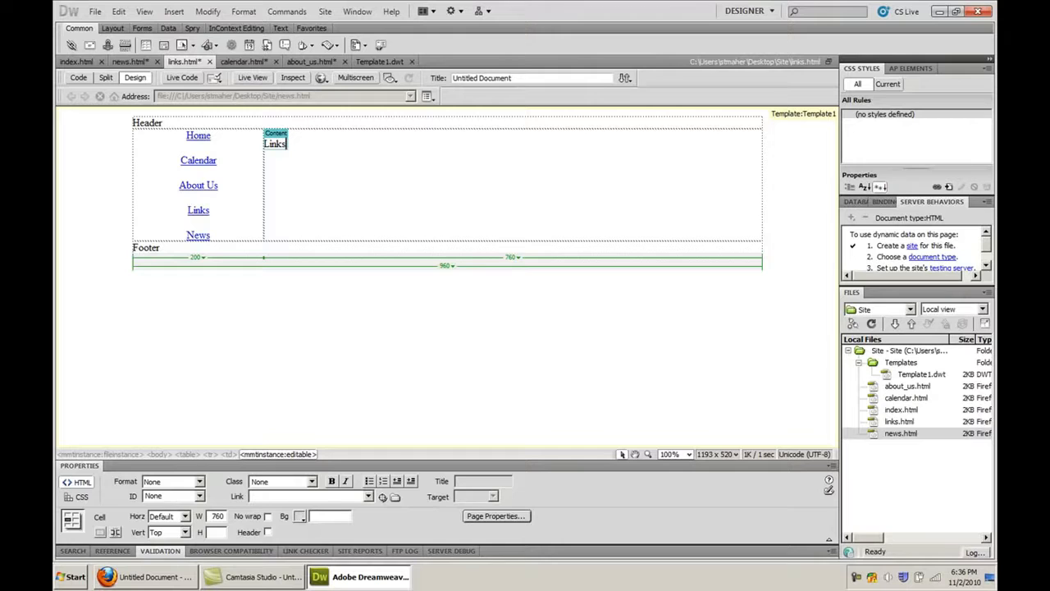
text(Links)
key(ctrl+1)
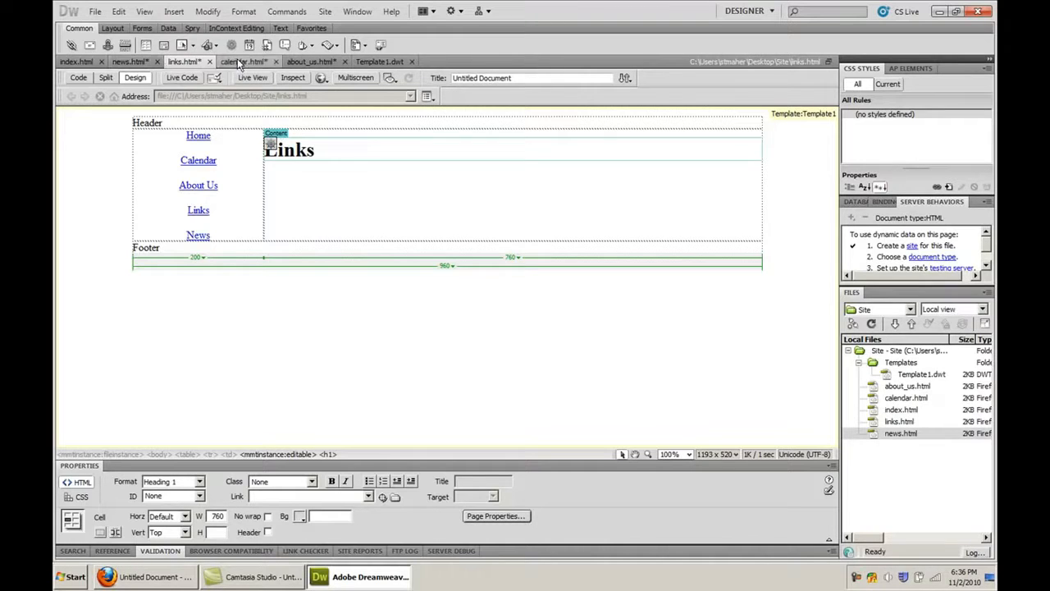
Replace the Content text with the Heading 1 titles Calendar in calendar.html and About Us in about_us.html.
key(ctrl+Tab)
double_click(278, 144)
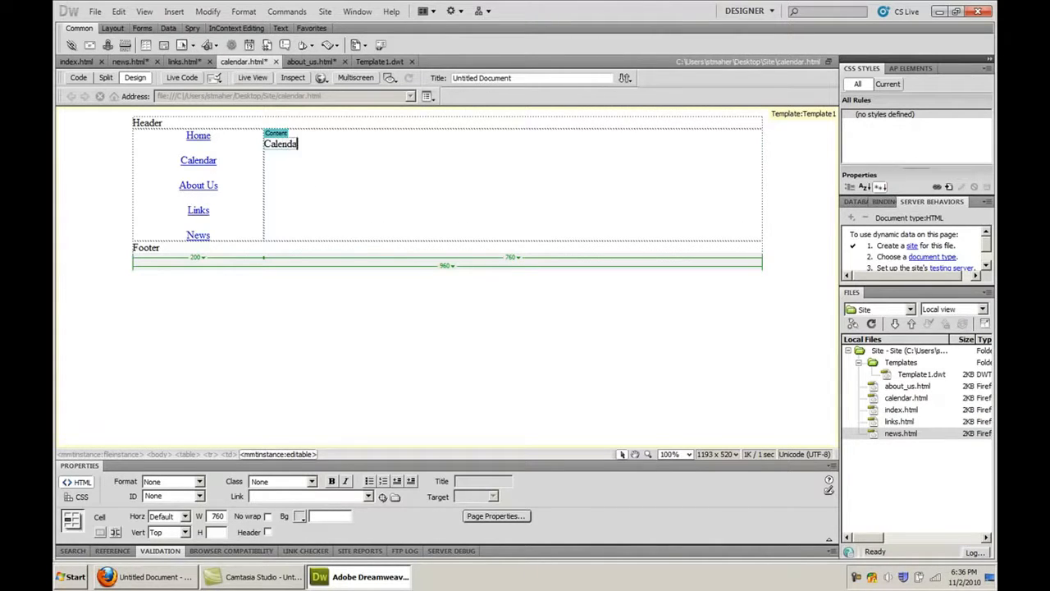
key(ctrl+1)
key(ctrl+Tab)
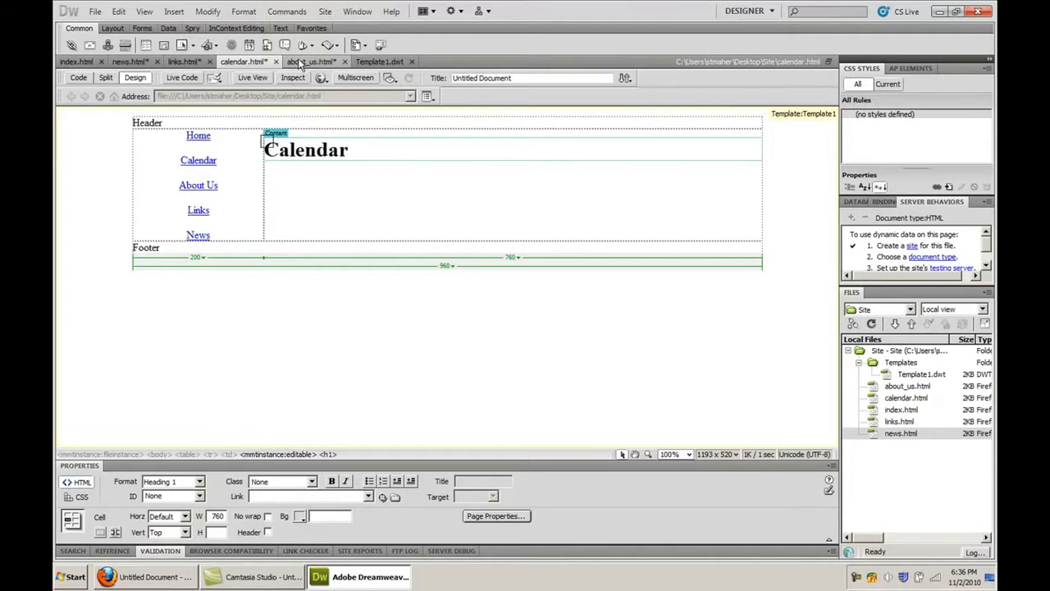
double_click(283, 146)
key(Delete)
text(About Us)
key(ctrl+1)
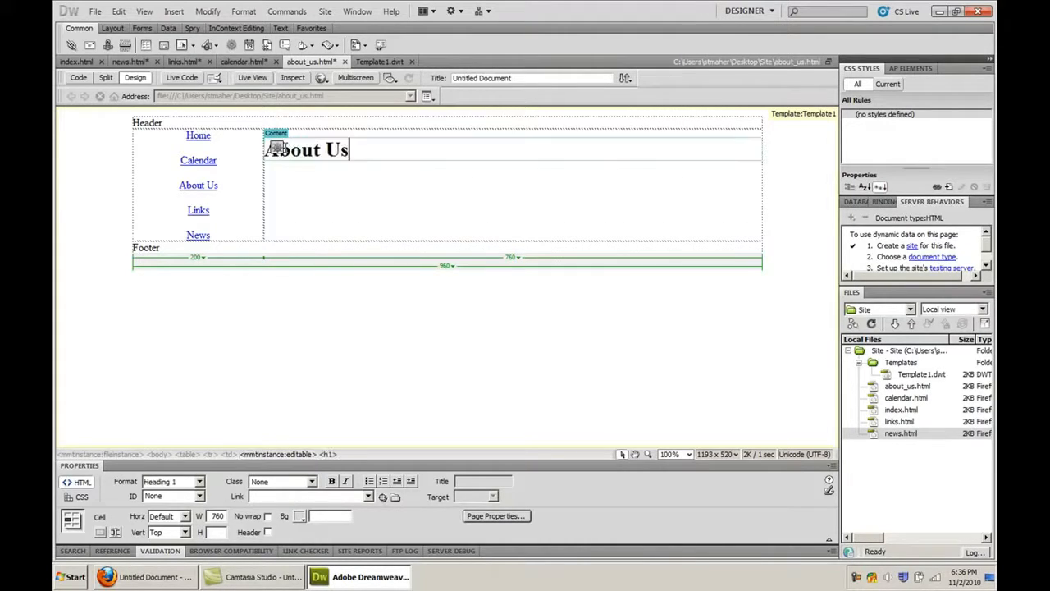
Save all open files and preview about_us.html in Firefox.
click(95, 12)
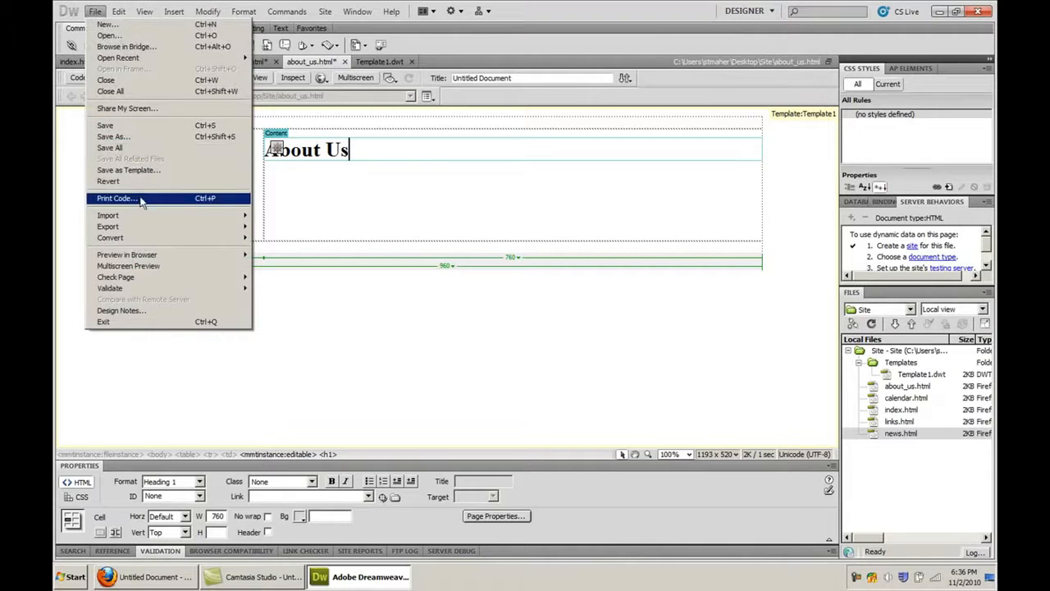
click(132, 147)
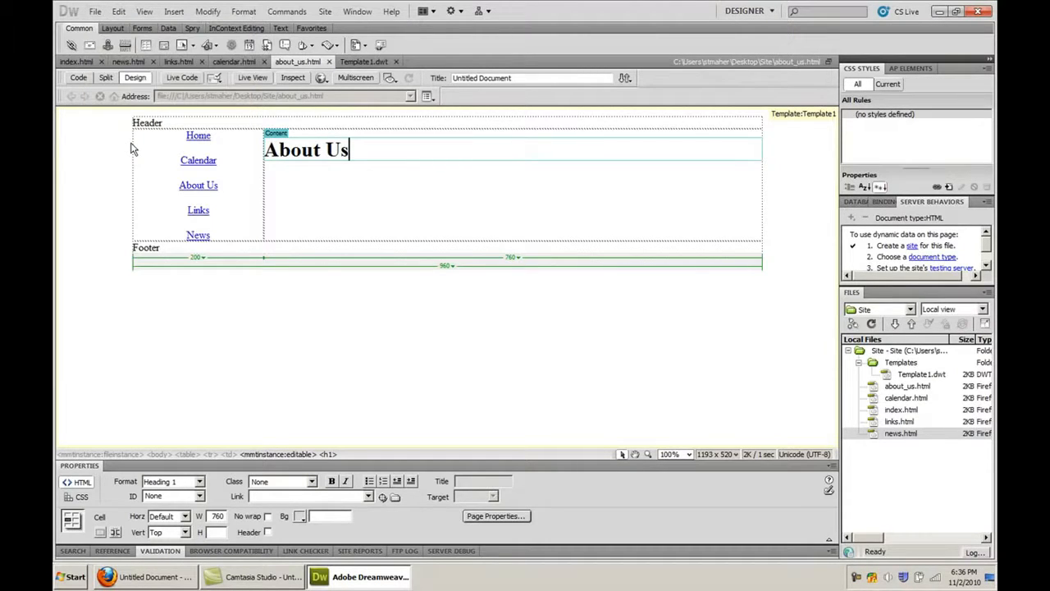
key(F12)
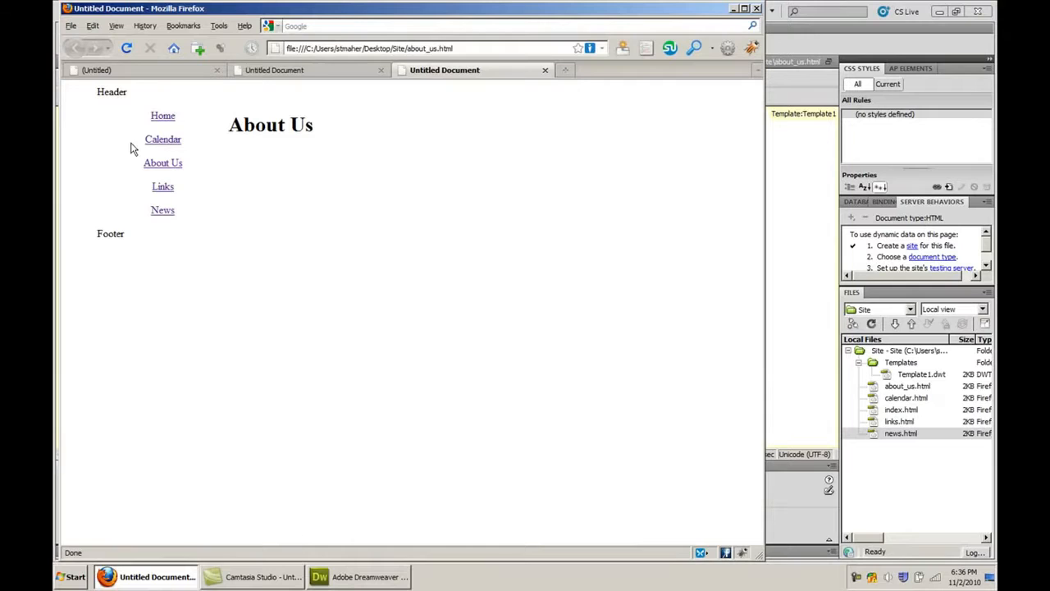
Test the Home, Calendar, About Us, Links and News navigation links in Firefox and return to Dreamweaver.
click(167, 116)
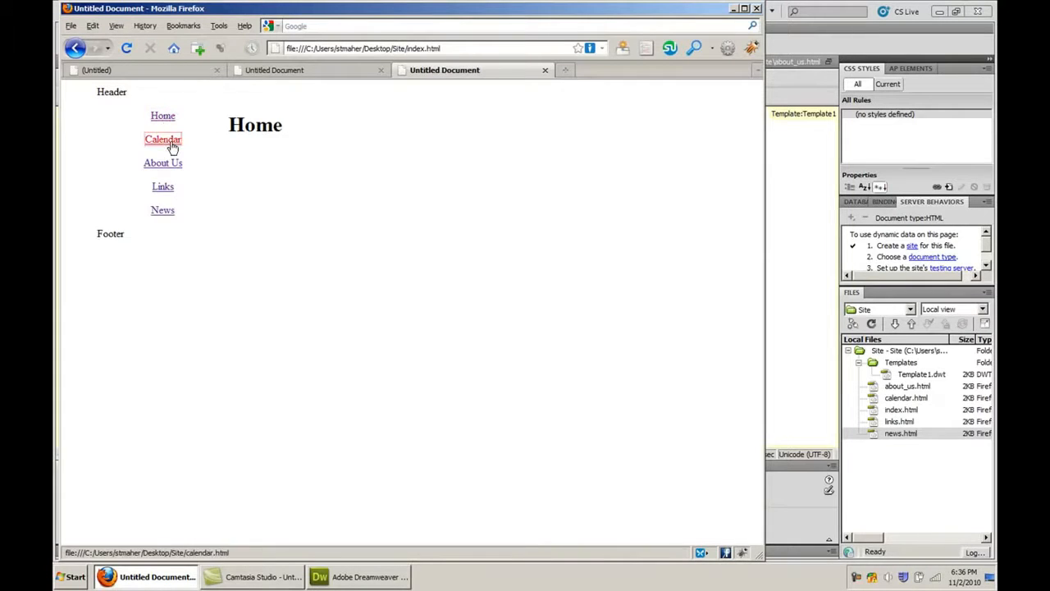
click(165, 142)
click(169, 163)
click(164, 188)
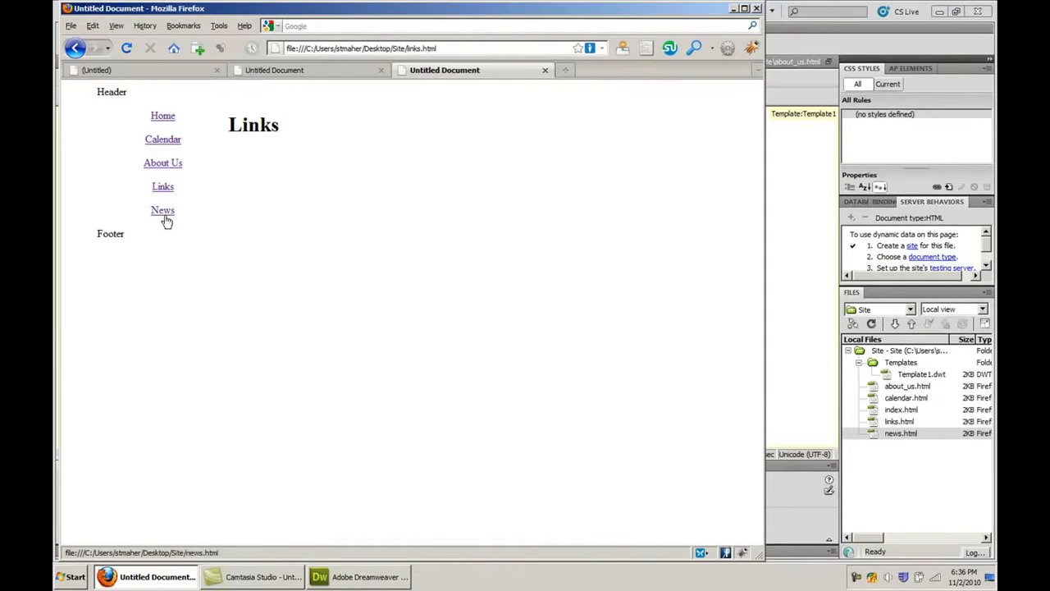
click(164, 212)
drag(188, 219, 138, 124)
click(137, 125)
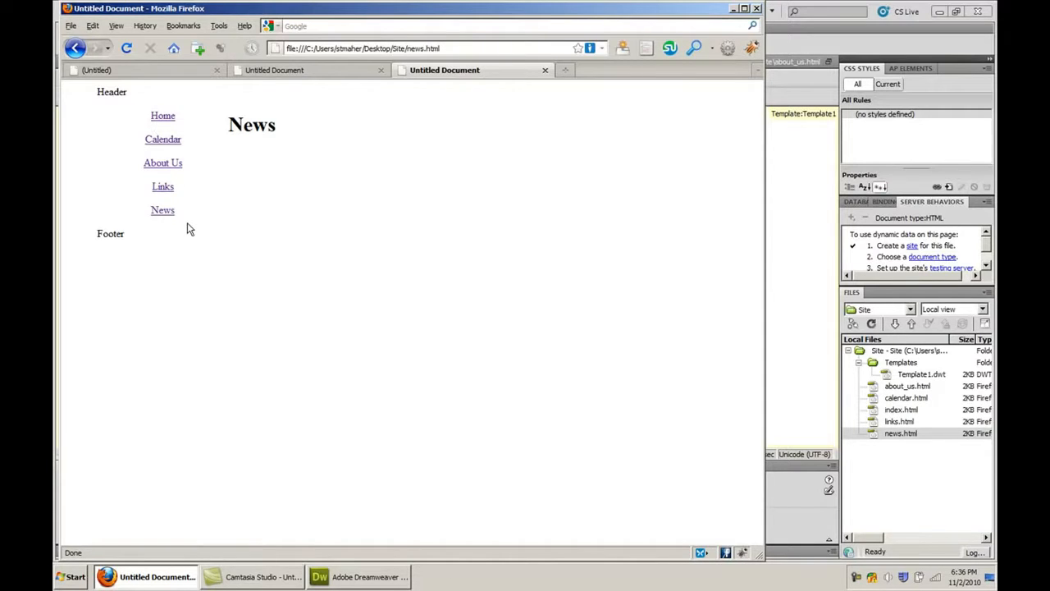
click(734, 8)
click(466, 151)
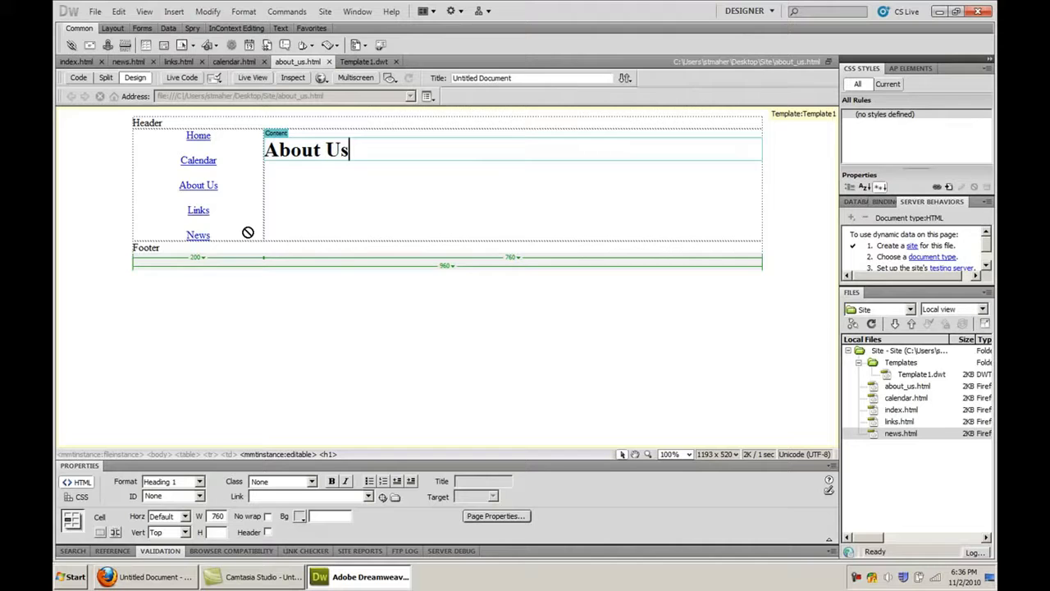
Duplicate news.html in the site files and rename the copy as stuff.html.
right_click(895, 434)
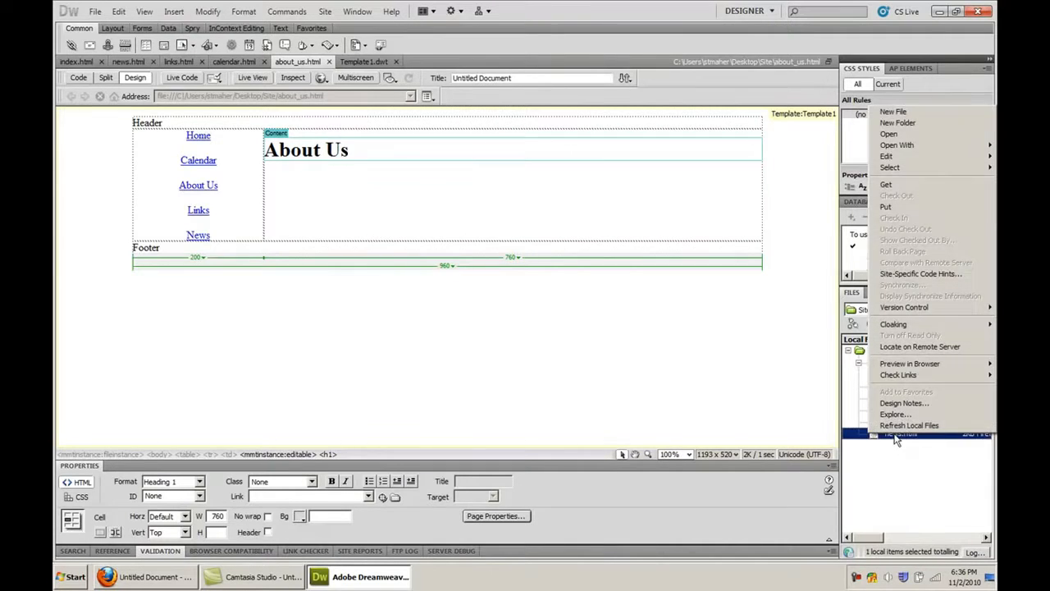
mouse_move(890, 162)
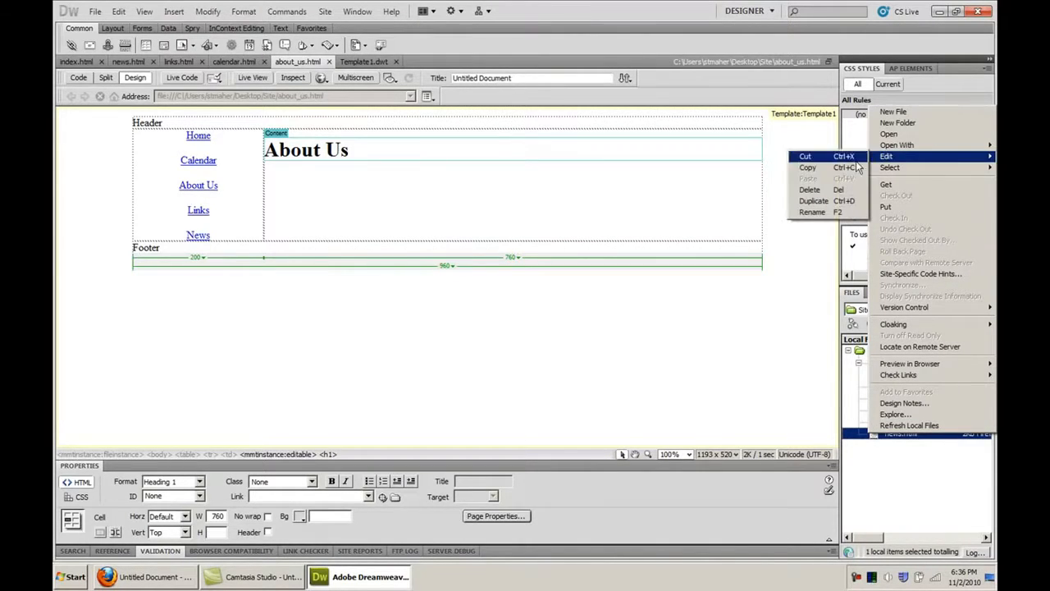
click(828, 201)
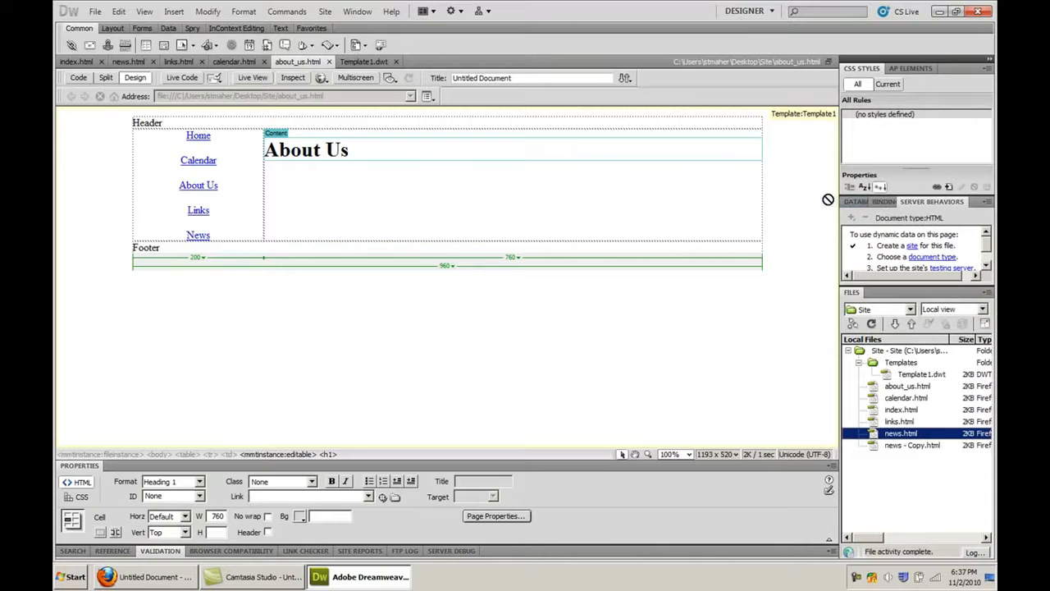
click(900, 448)
click(901, 447)
text(S)
key(Return)
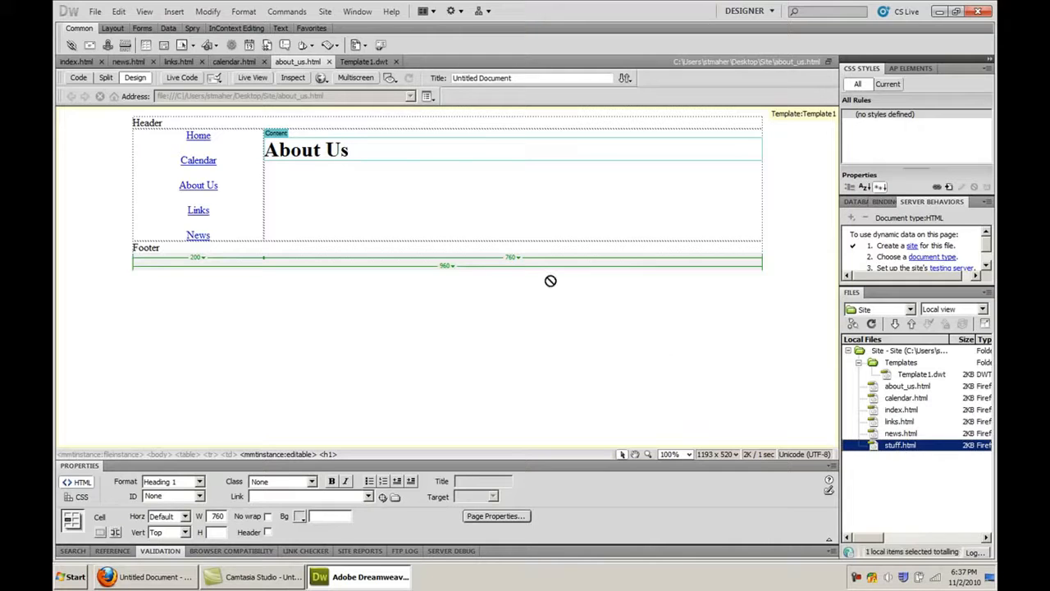
Add a Stuff entry below News in the navigation of Template1.dwt and link it to stuff.html.
click(364, 62)
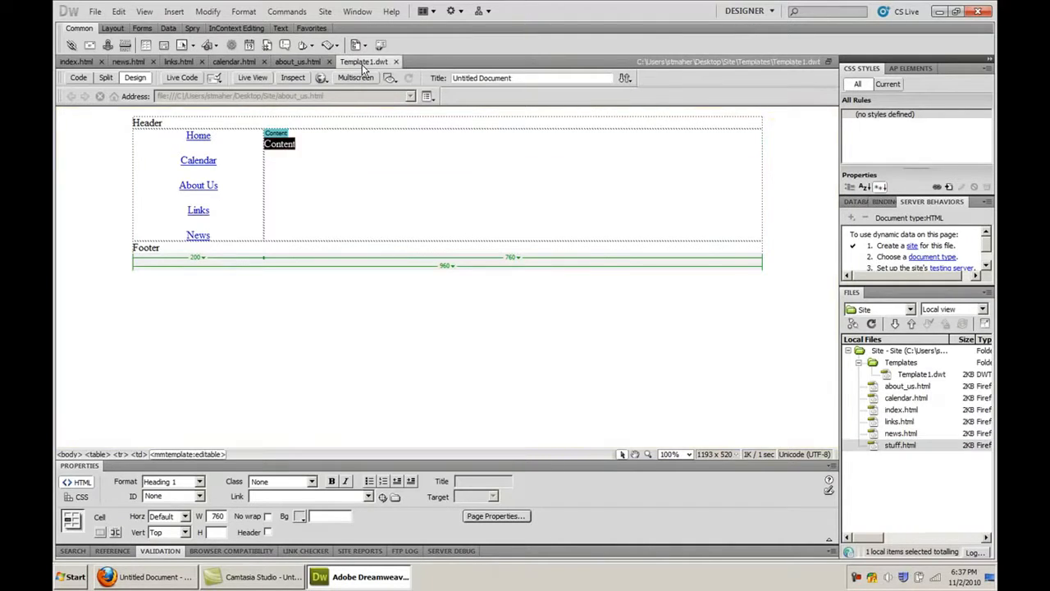
click(241, 233)
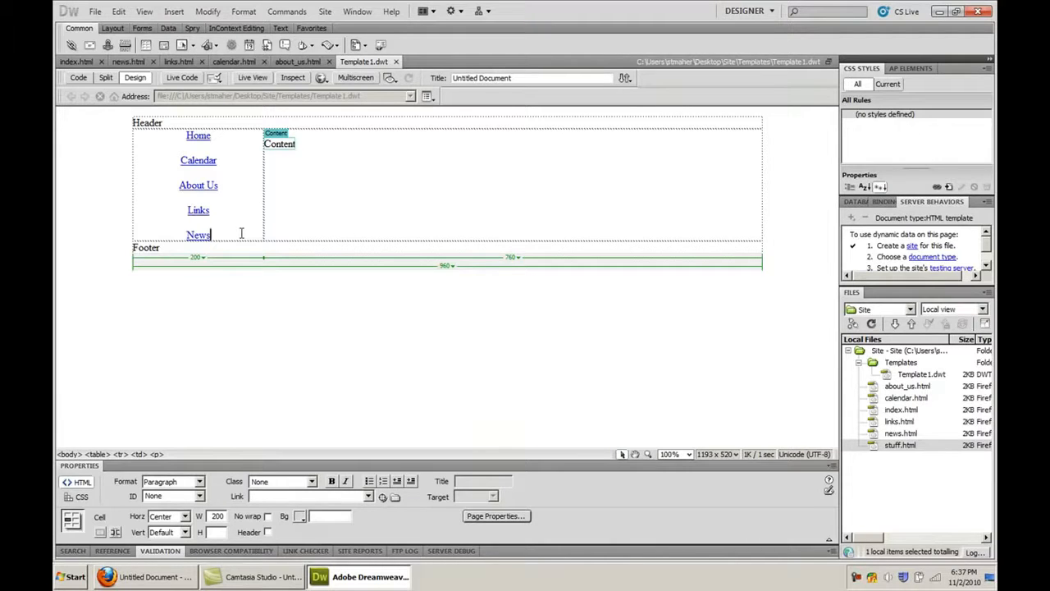
key(Return)
text(Stuff)
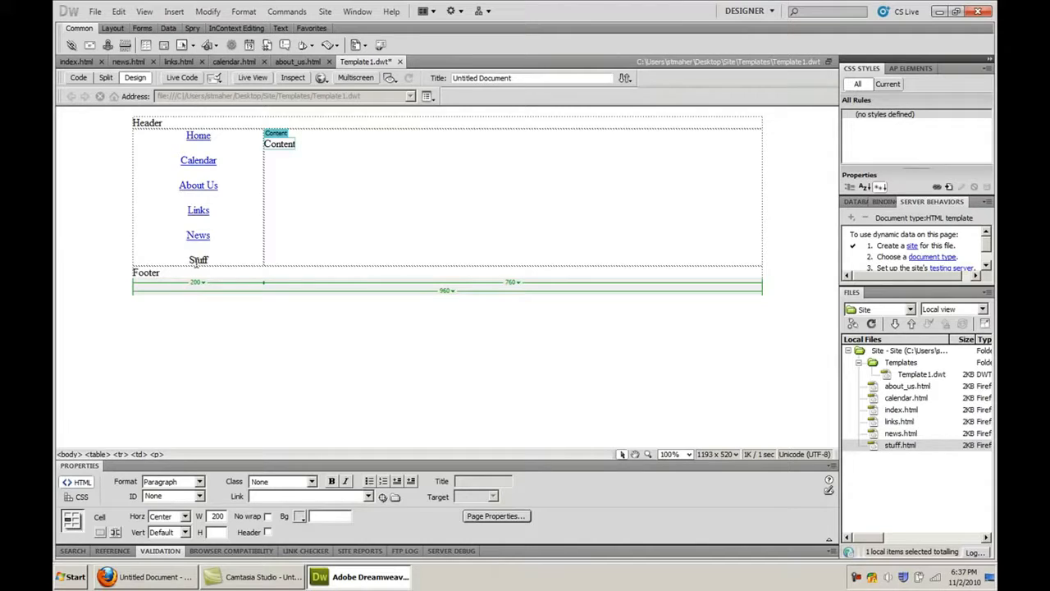
double_click(197, 261)
drag(390, 496, 899, 448)
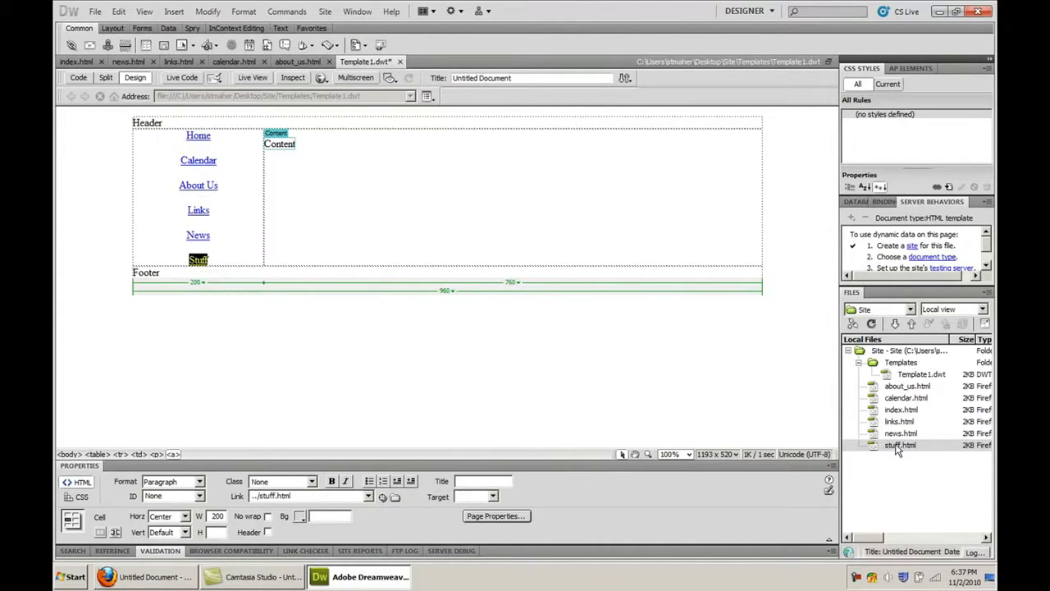
Save Template1.dwt and update the pages based on it, stopping the site update before it finishes.
key(ctrl+s)
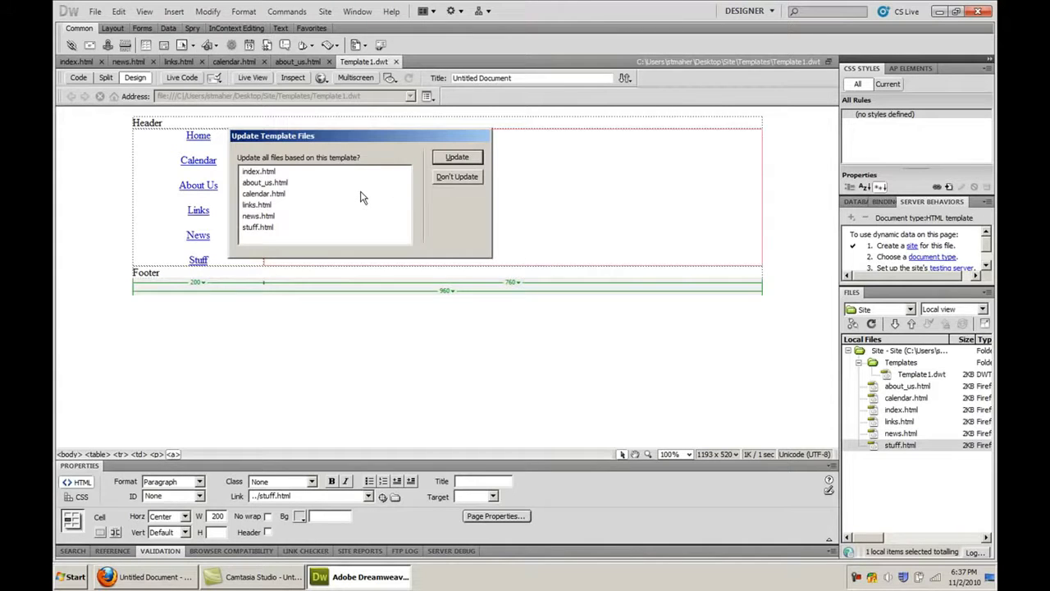
click(457, 158)
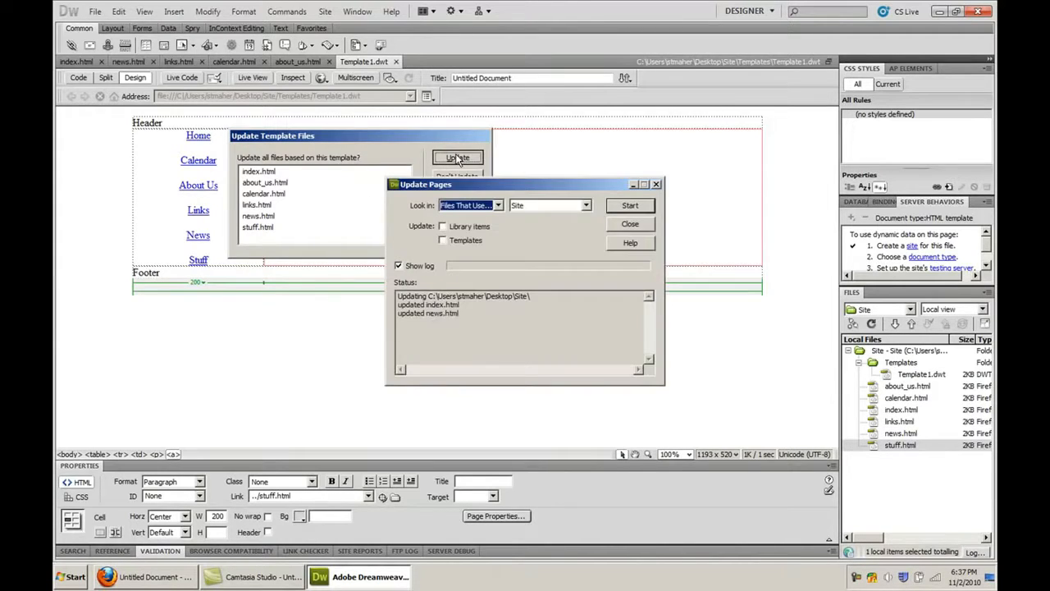
click(642, 229)
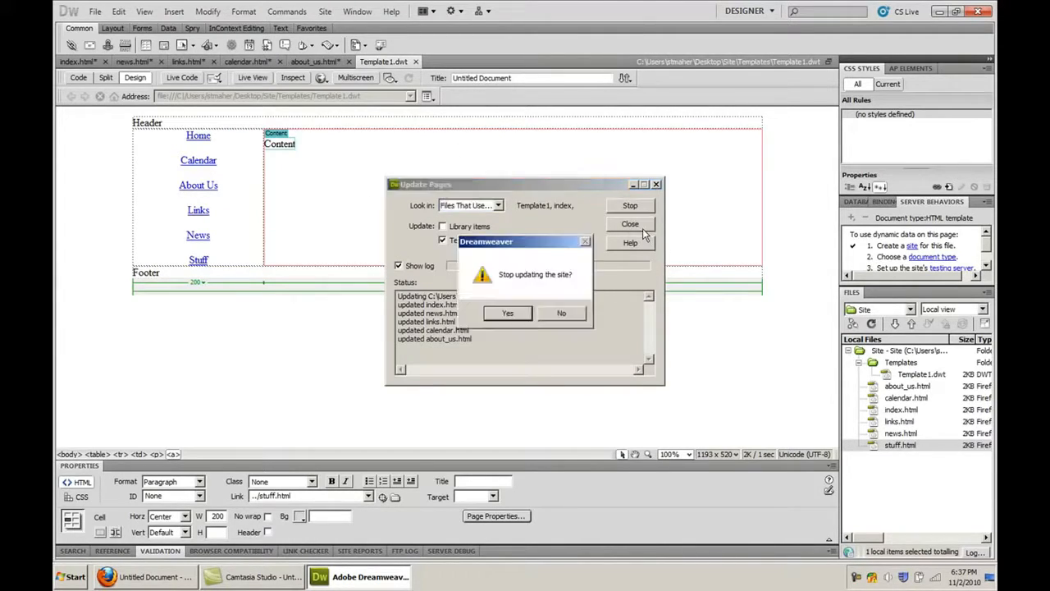
click(510, 315)
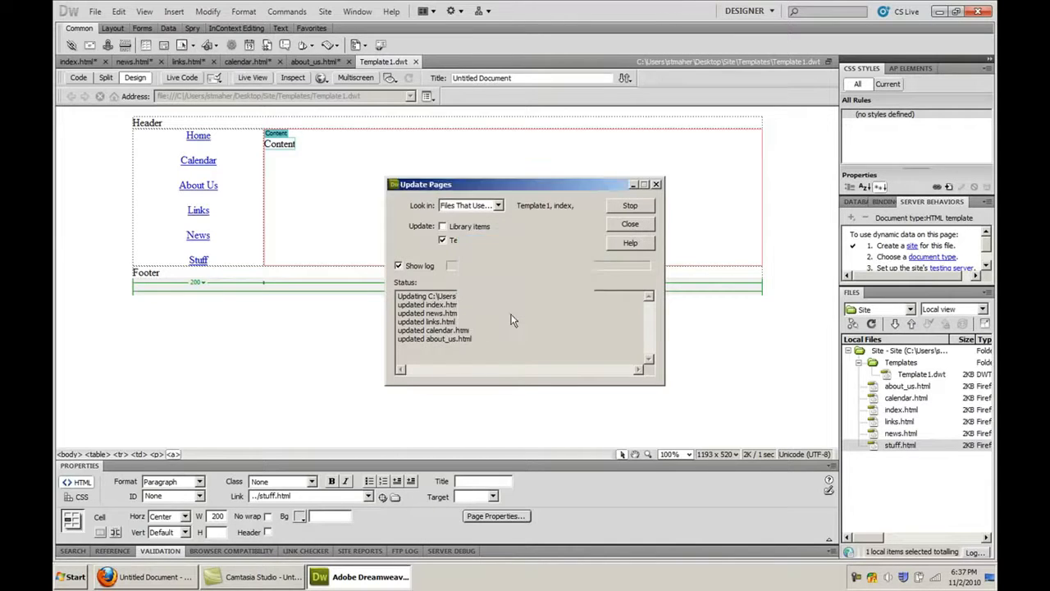
Save all open files and preview index.html in Firefox.
click(95, 12)
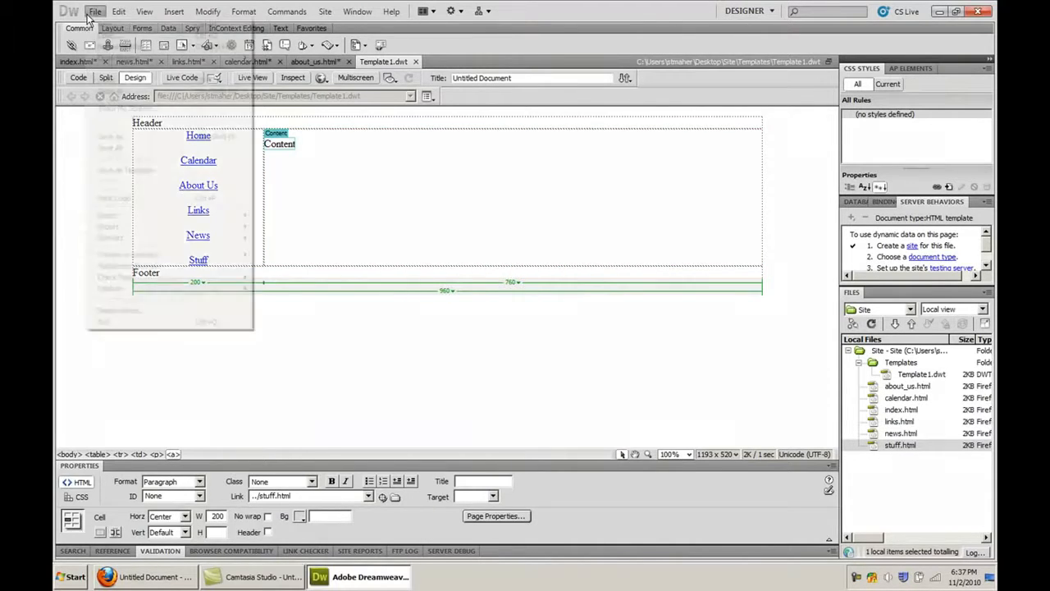
click(117, 149)
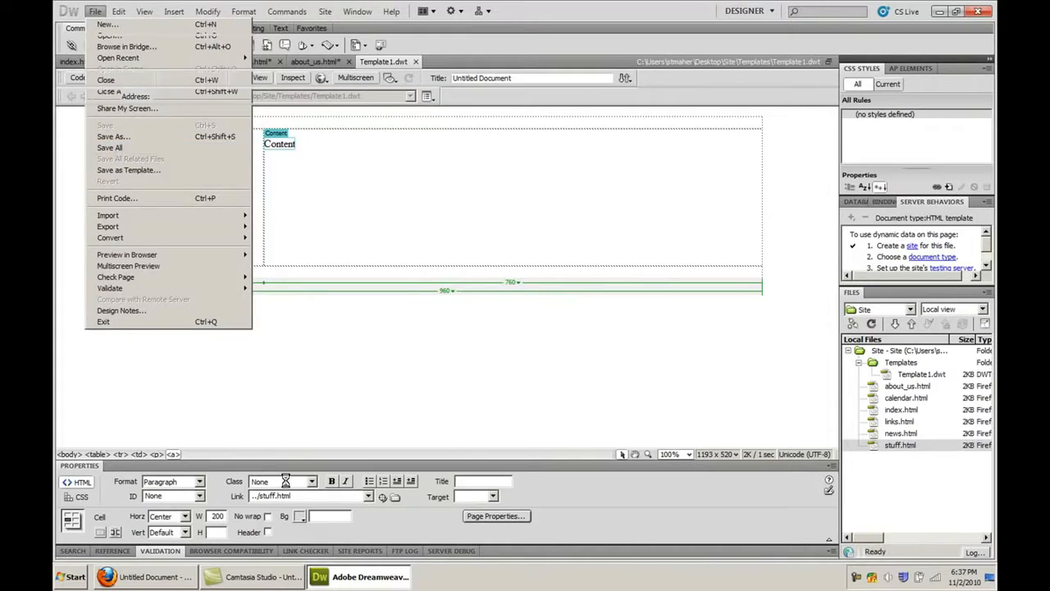
click(297, 62)
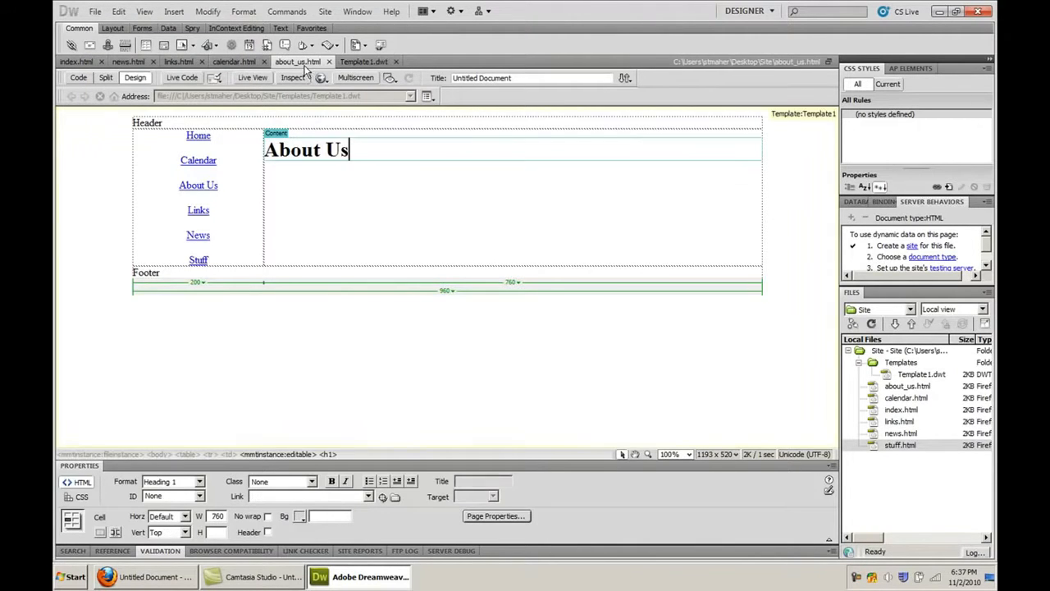
click(83, 59)
key(F12)
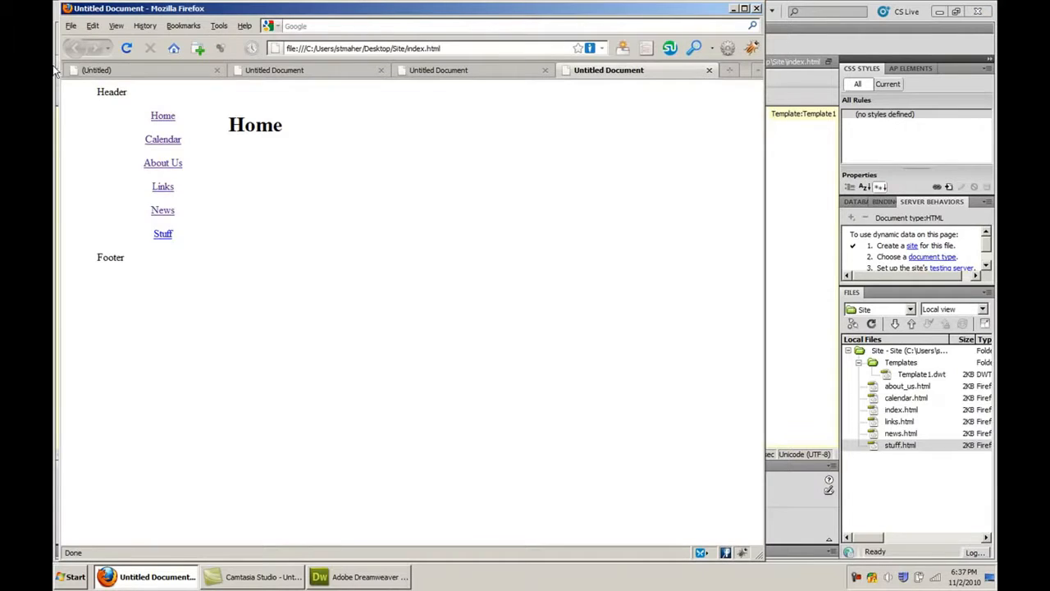
Test all six navigation links from Home to Stuff in the browser and return to Dreamweaver.
click(168, 119)
click(169, 141)
click(169, 164)
click(163, 188)
click(164, 211)
click(164, 234)
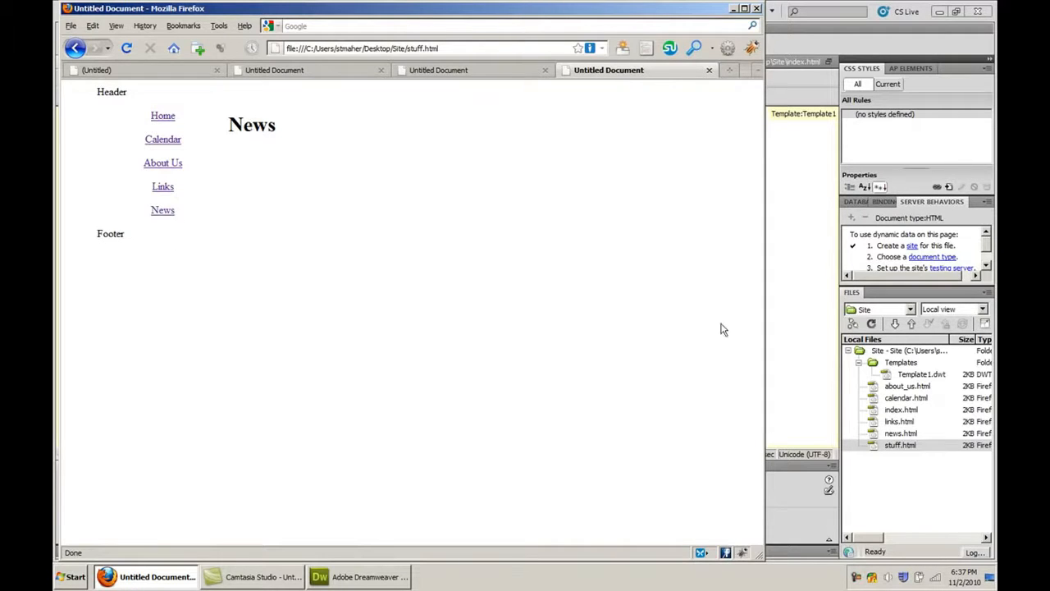
click(805, 330)
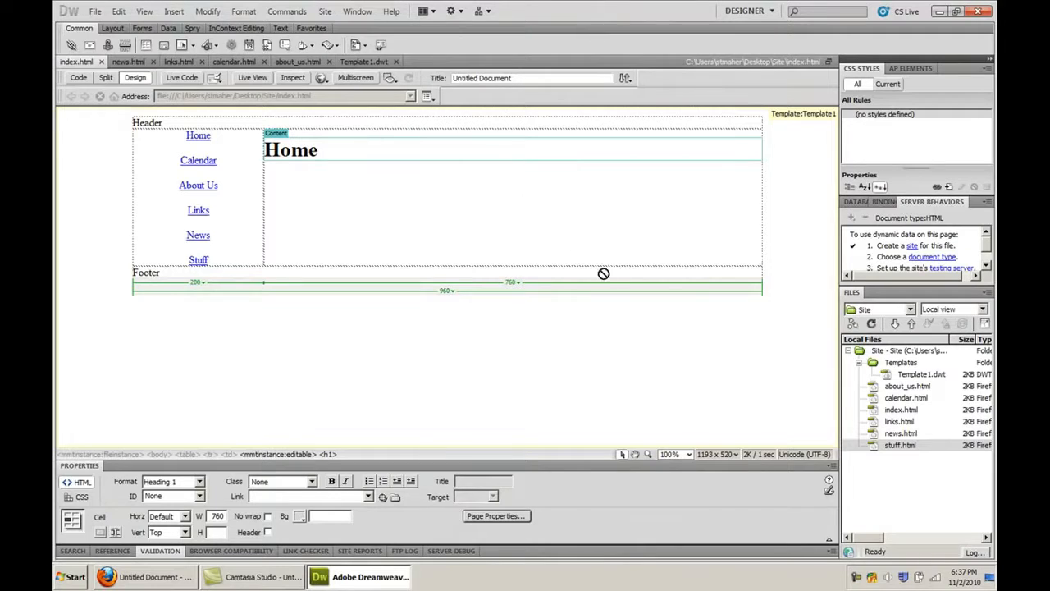
Open stuff.html and update the current page from its attached template.
double_click(899, 445)
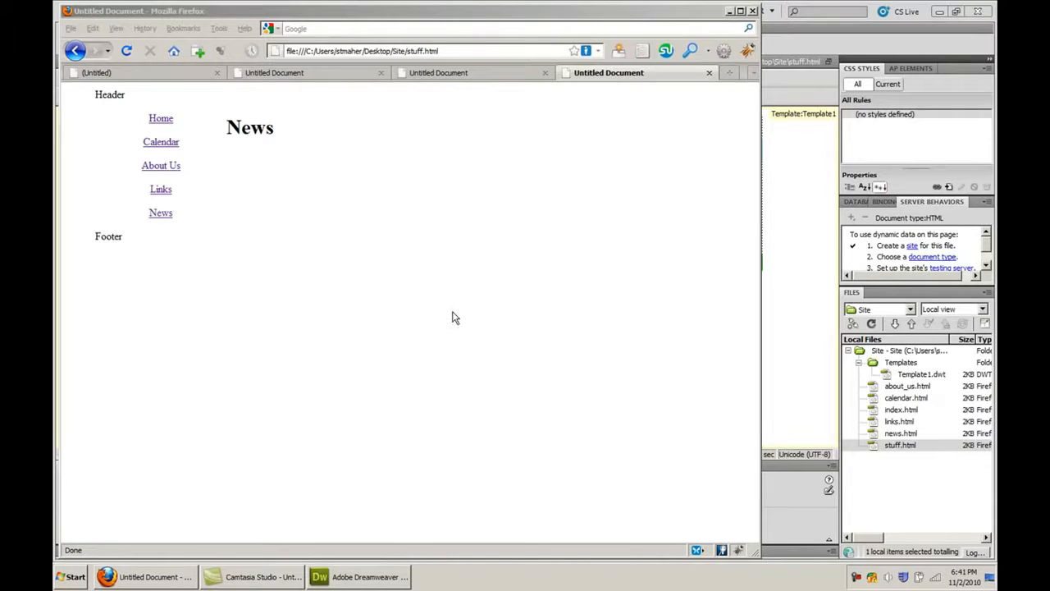
click(415, 51)
click(415, 51)
click(837, 49)
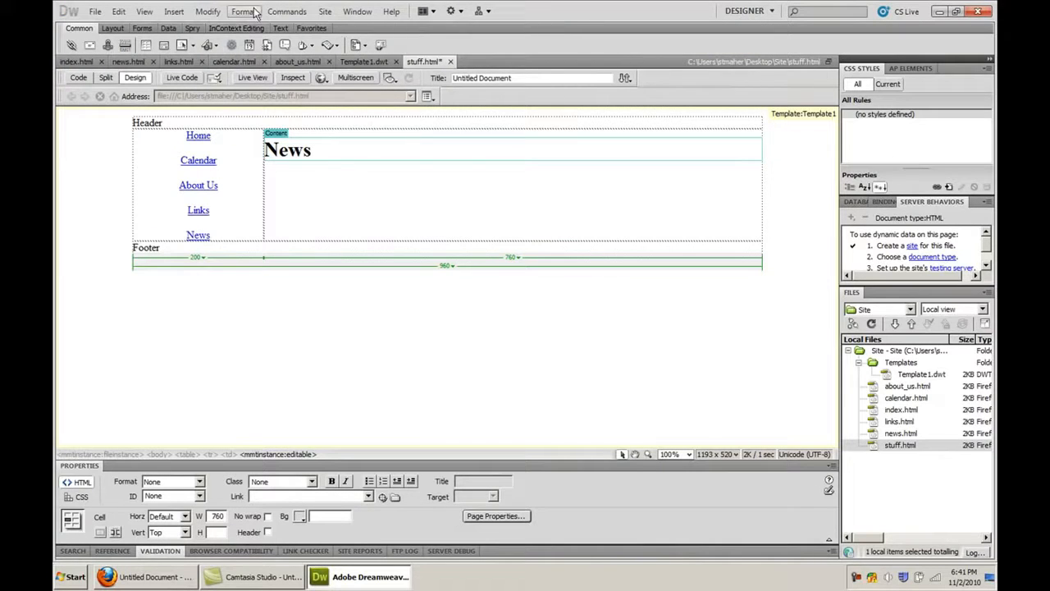
click(207, 11)
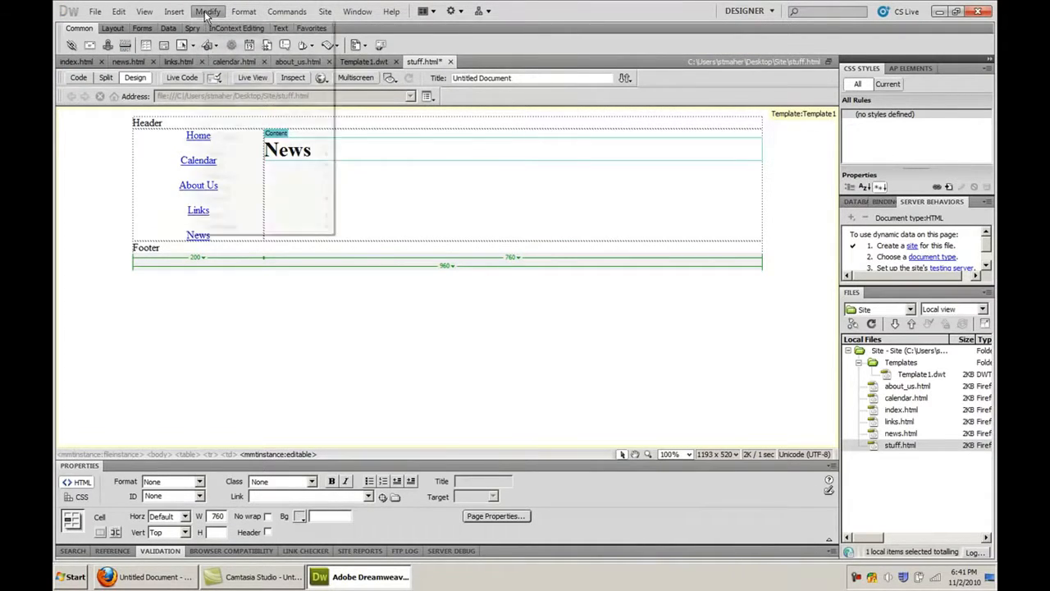
mouse_move(222, 227)
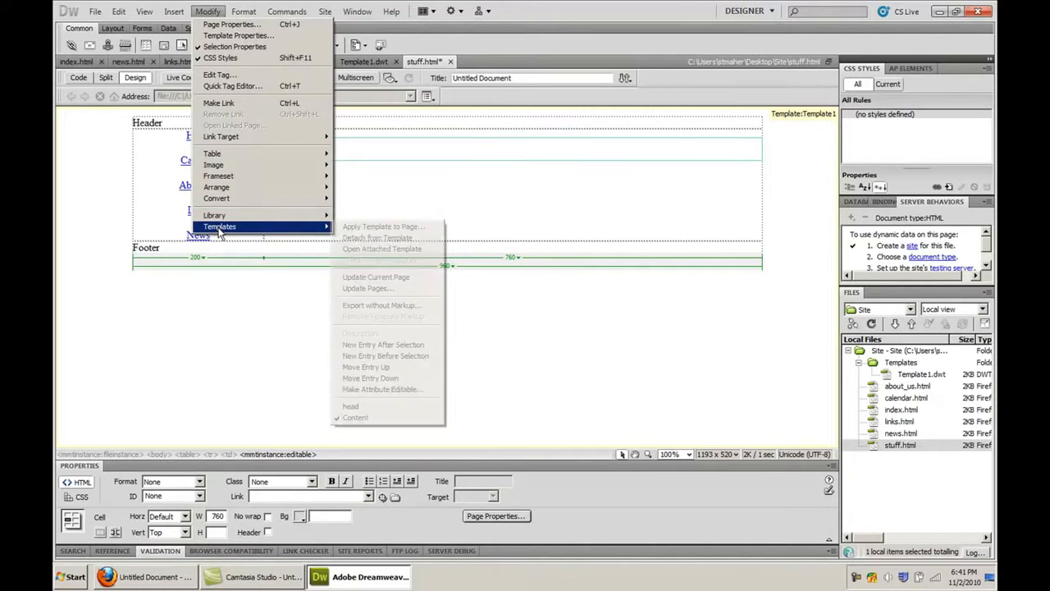
click(399, 279)
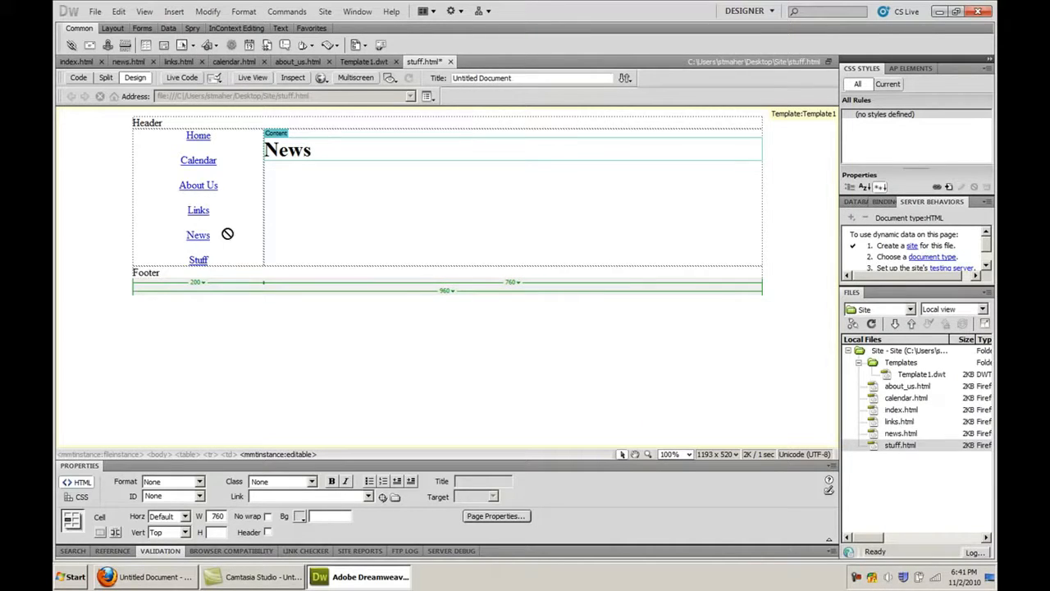
Replace the News heading in stuff.html with Stuff, then save the page and preview it in Firefox.
double_click(292, 155)
text(Stuff)
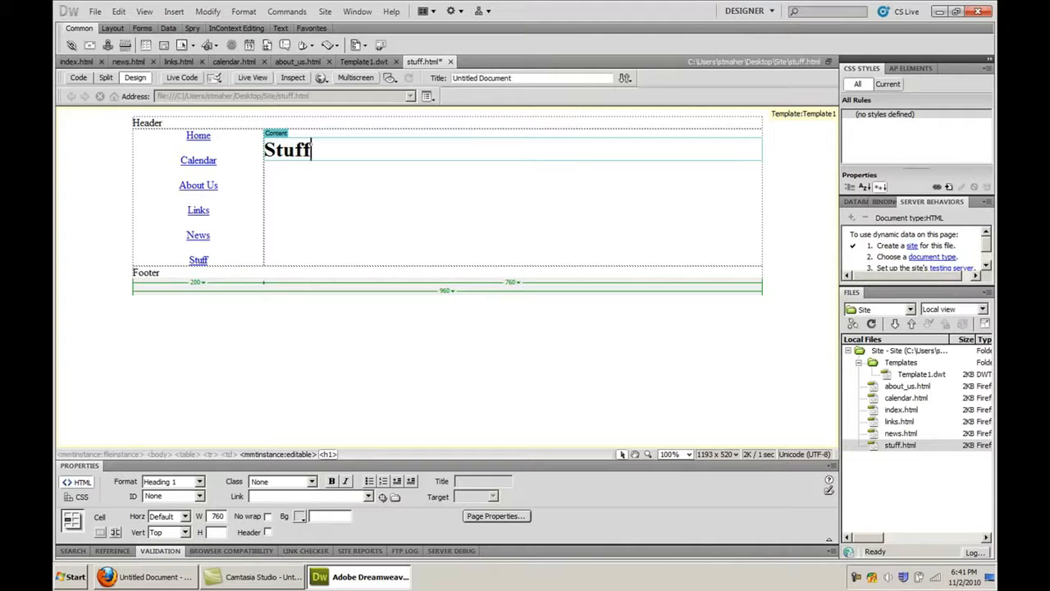
key(ctrl+s)
key(F12)
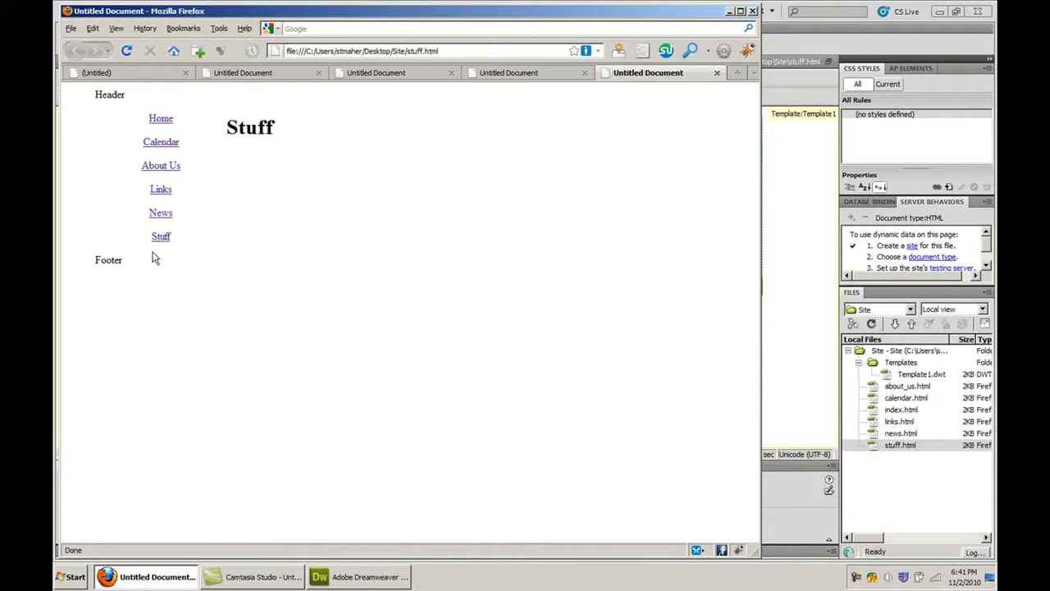
Test the News, Links, About Us, Calendar and Home links from the Stuff page in the browser.
click(165, 214)
click(161, 189)
click(164, 167)
click(163, 143)
click(163, 121)
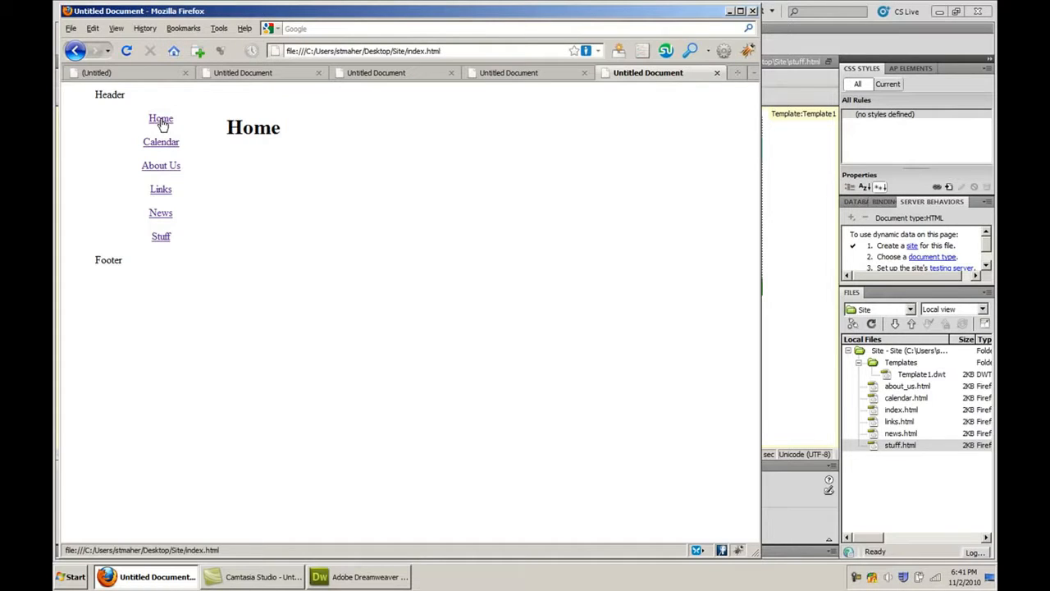